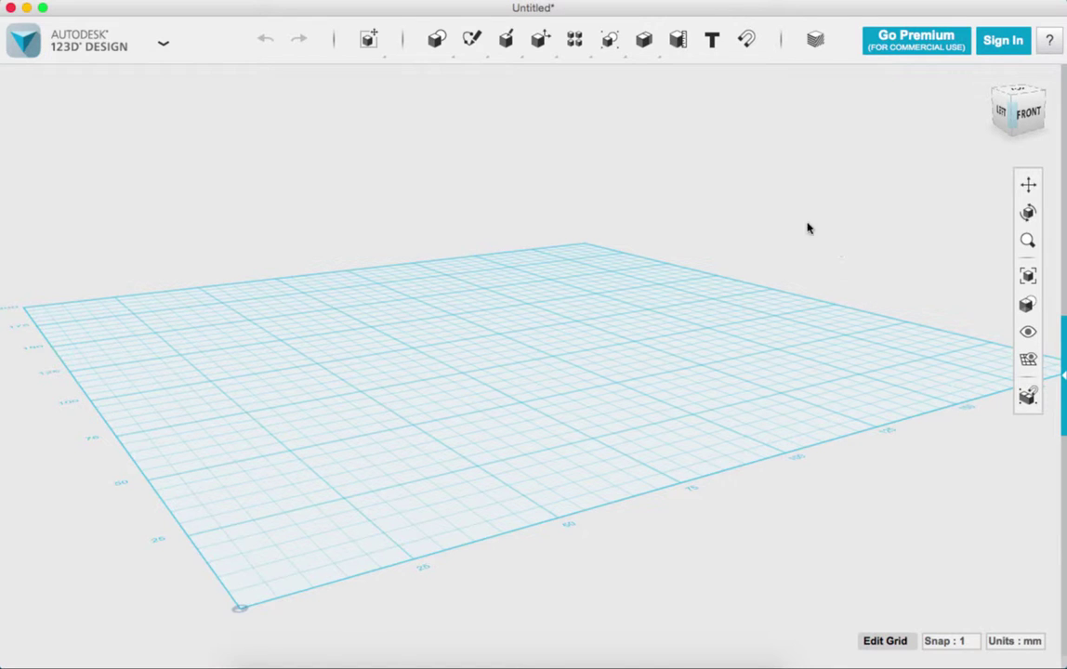
# Step: Sign in to the Autodesk account by entering the account e-mail and password
pyautogui.click(1003, 40)
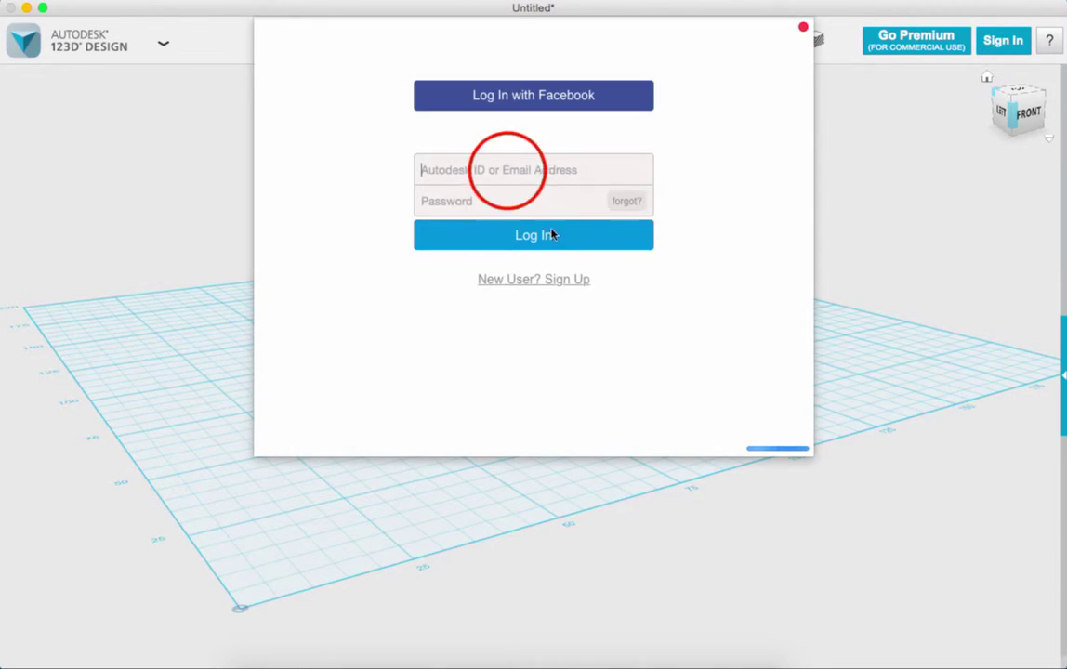
pyautogui.click(505, 171)
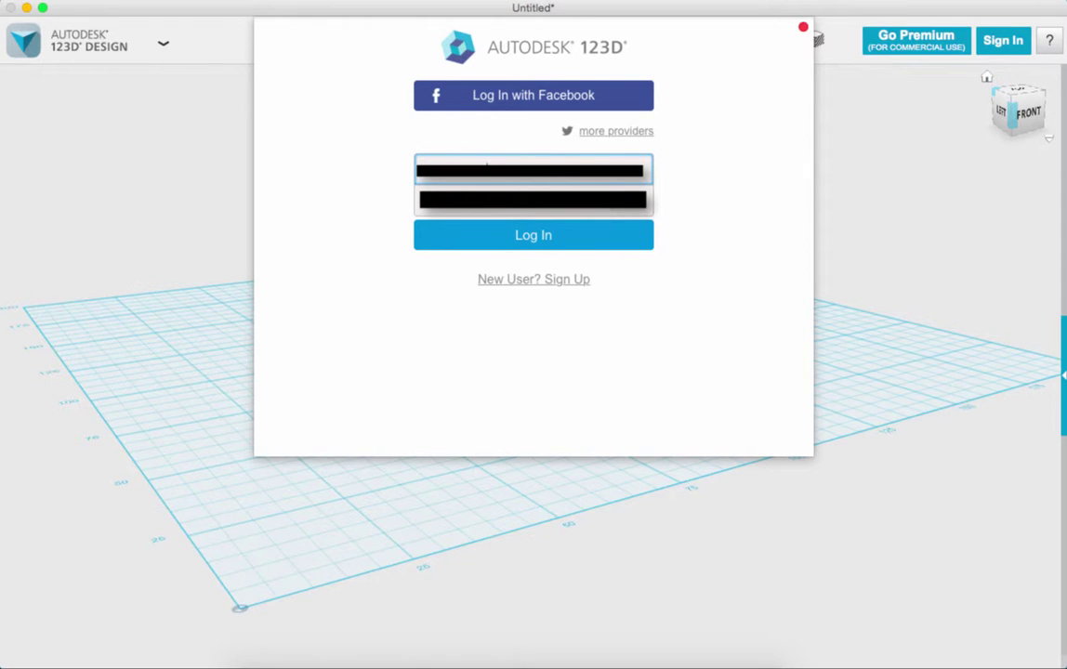
pyautogui.write('arbor.org')
pyautogui.press('Tab')
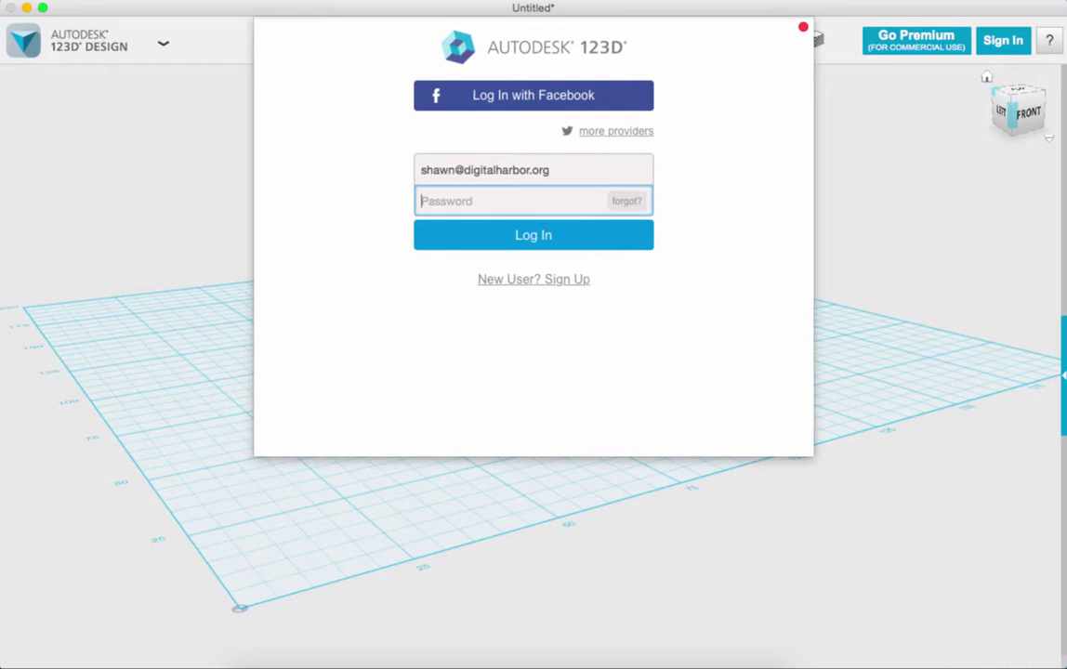
pyautogui.write('p')
pyautogui.click(506, 239)
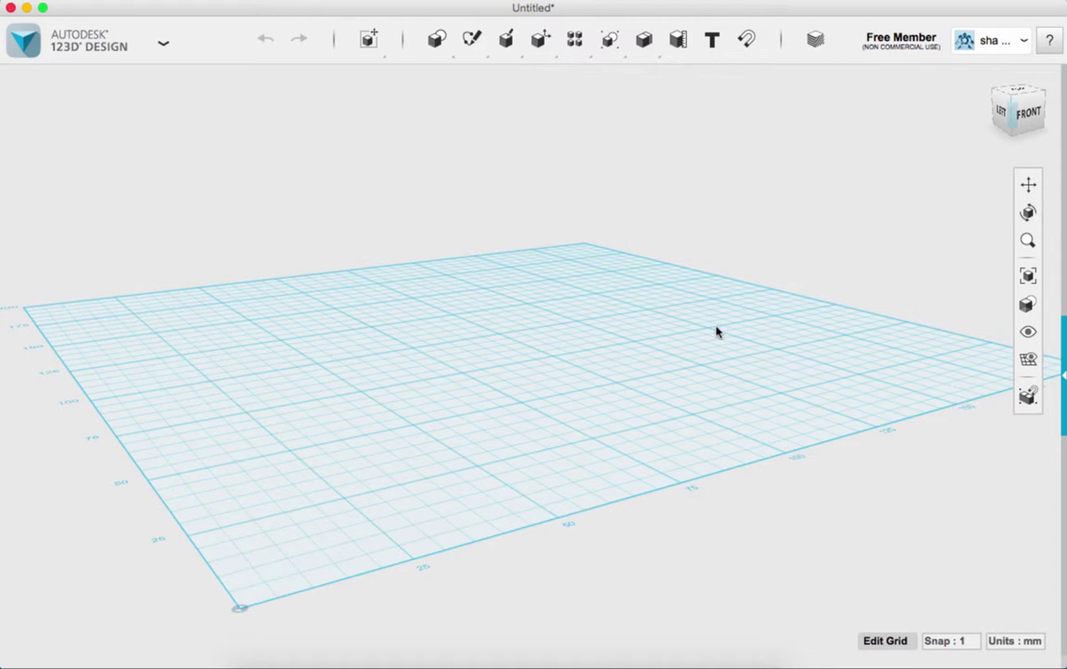
# Step: Place a box, then a sphere beside it, then a cylinder to the right on the grid
pyautogui.moveTo(437, 42)
pyautogui.click(440, 78)
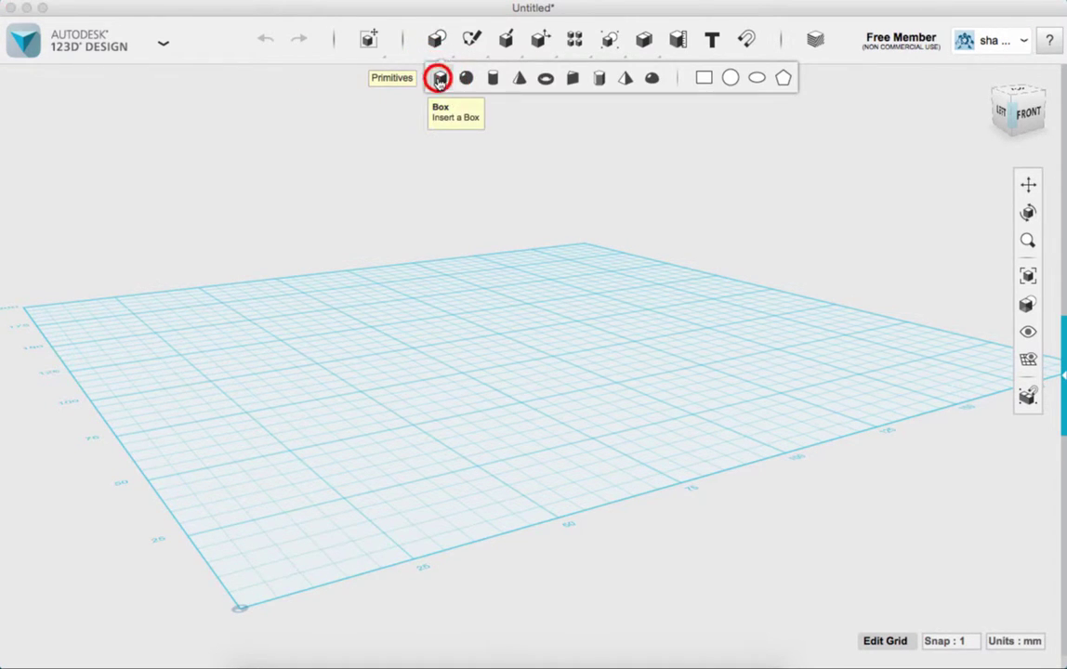
pyautogui.click(337, 420)
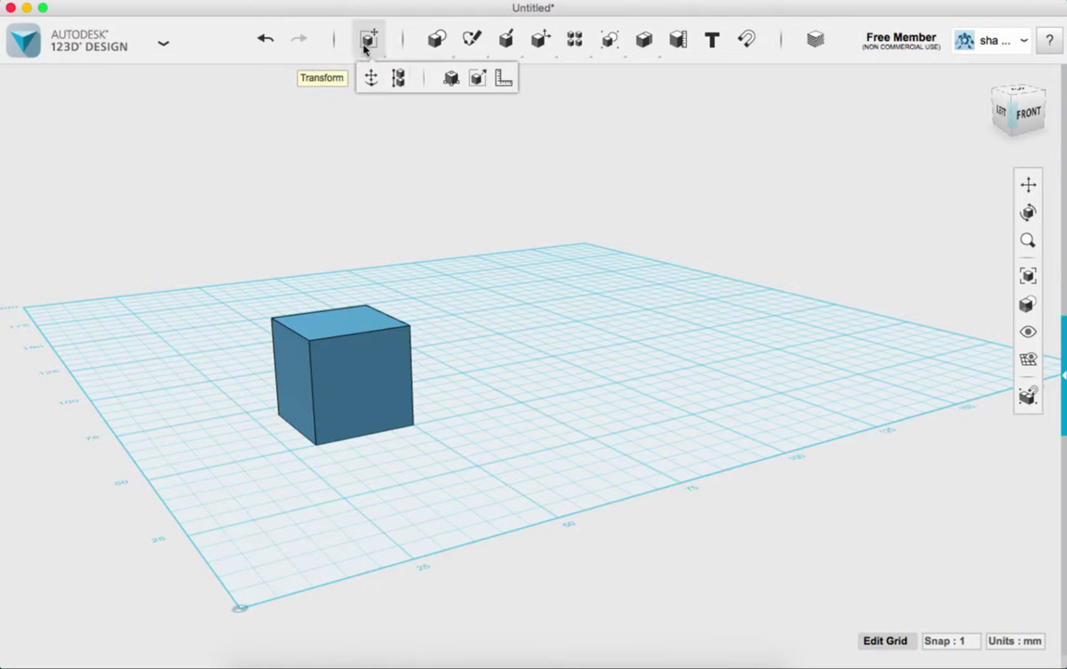
pyautogui.moveTo(437, 42)
pyautogui.click(466, 78)
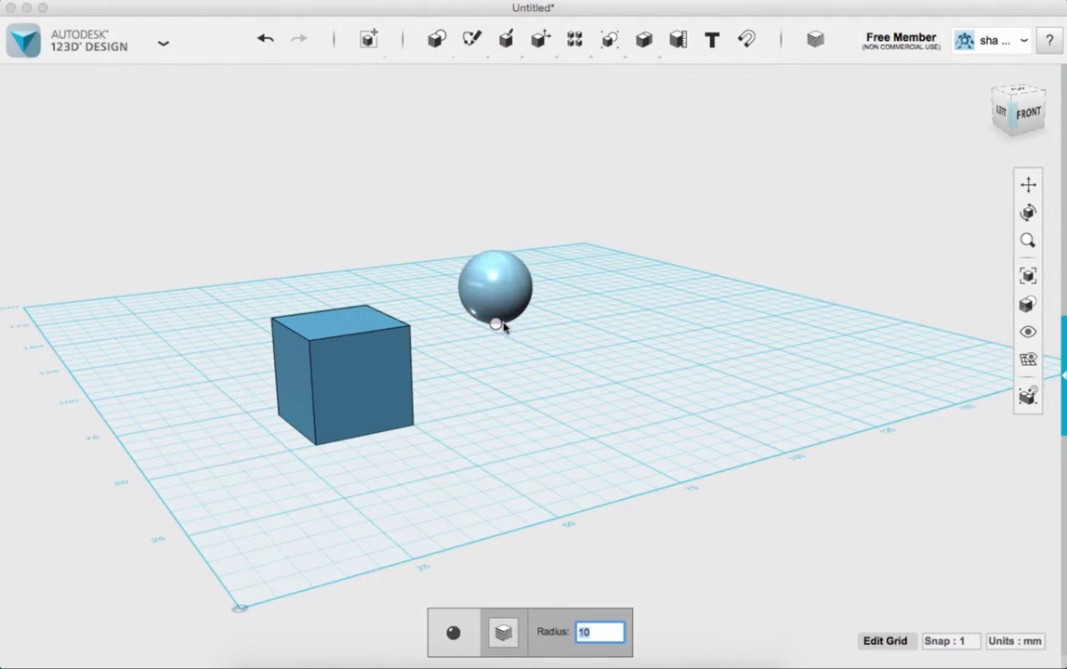
pyautogui.click(500, 318)
pyautogui.moveTo(437, 42)
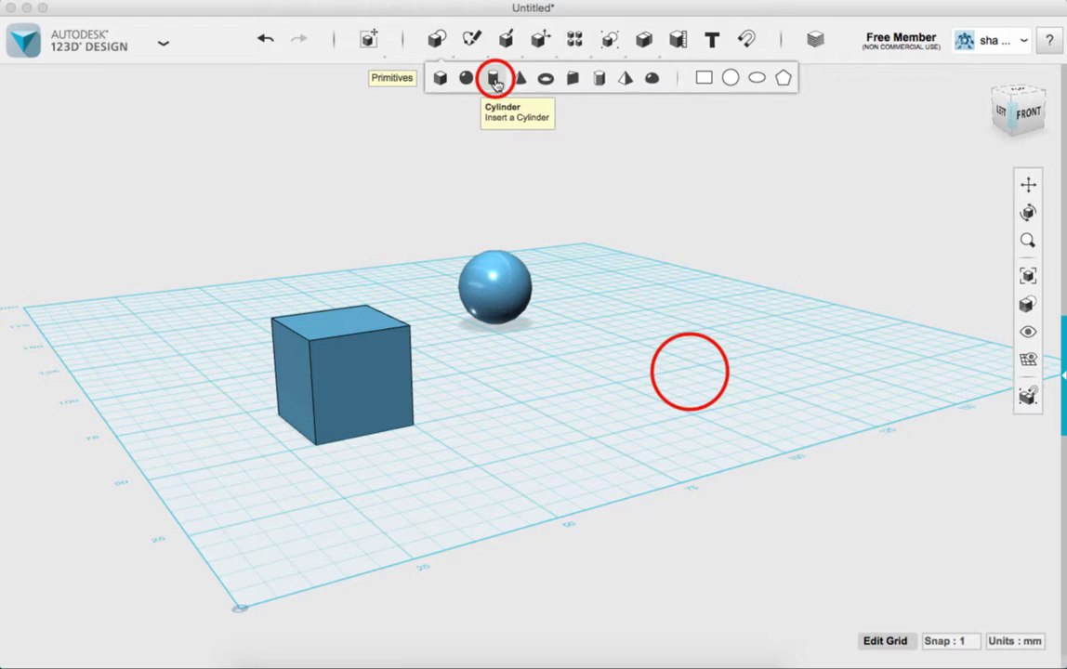
pyautogui.click(493, 78)
pyautogui.click(689, 370)
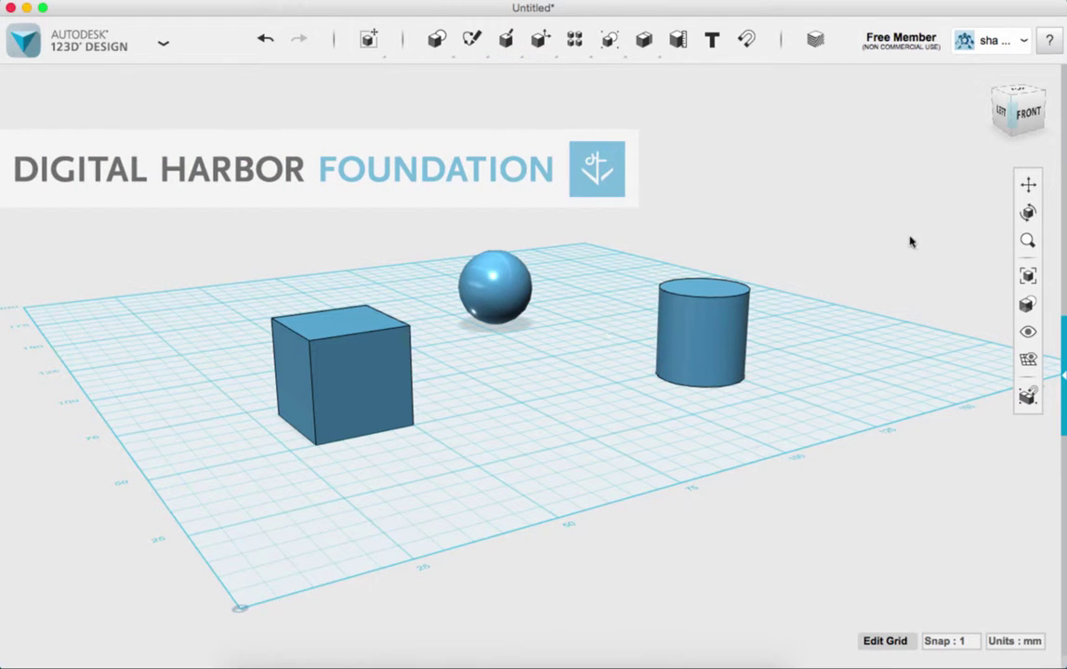
pyautogui.click(1022, 93)
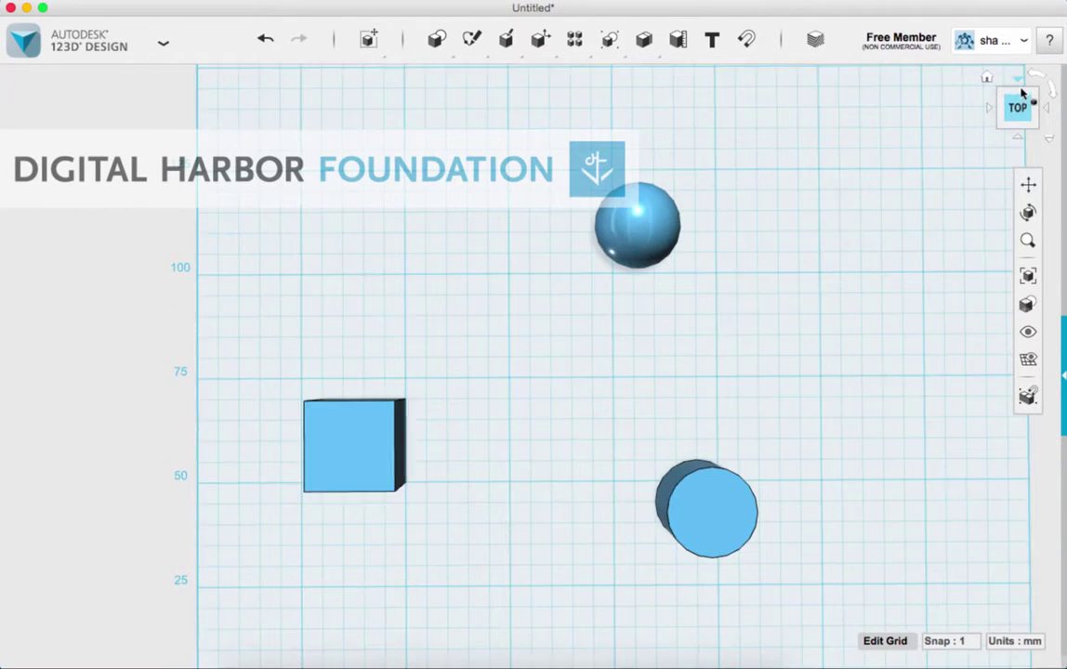
pyautogui.moveTo(1021, 96)
pyautogui.mouseDown()
pyautogui.moveTo(1036, 114)
pyautogui.moveTo(1023, 102)
pyautogui.moveTo(1000, 119)
pyautogui.moveTo(1018, 135)
pyautogui.moveTo(1004, 97)
pyautogui.moveTo(1019, 100)
pyautogui.mouseUp()
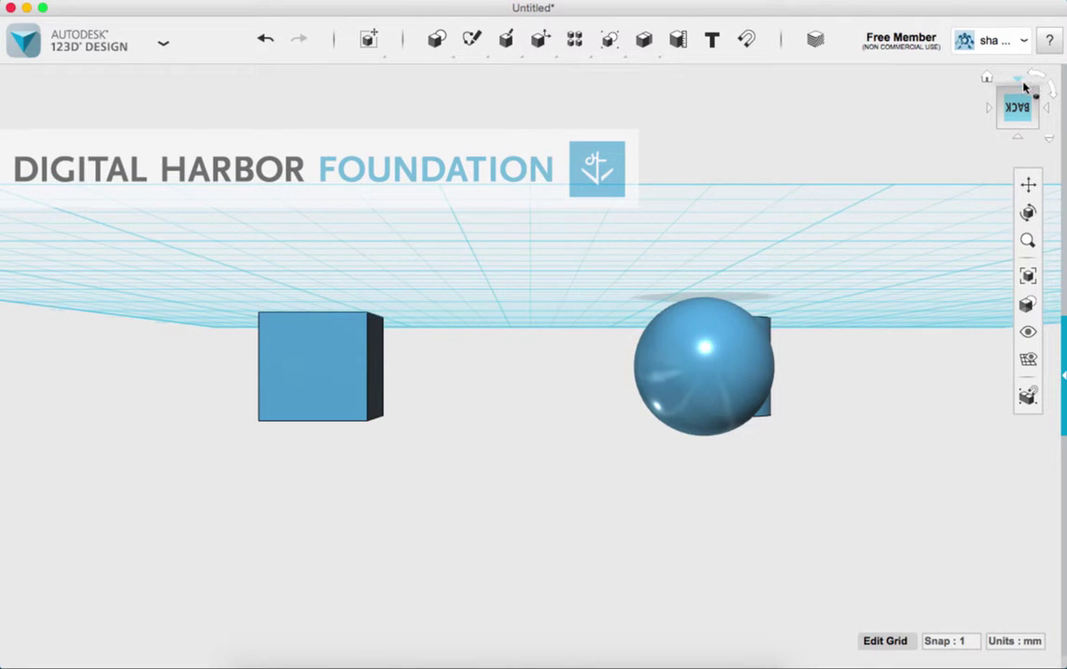
pyautogui.click(1039, 84)
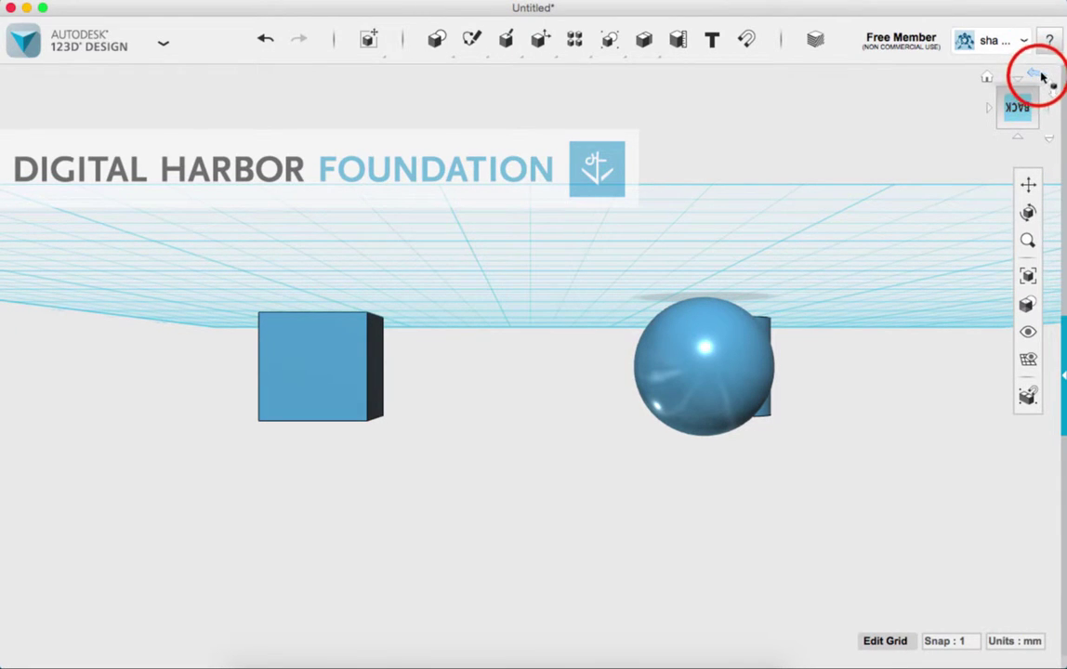
pyautogui.click(1039, 83)
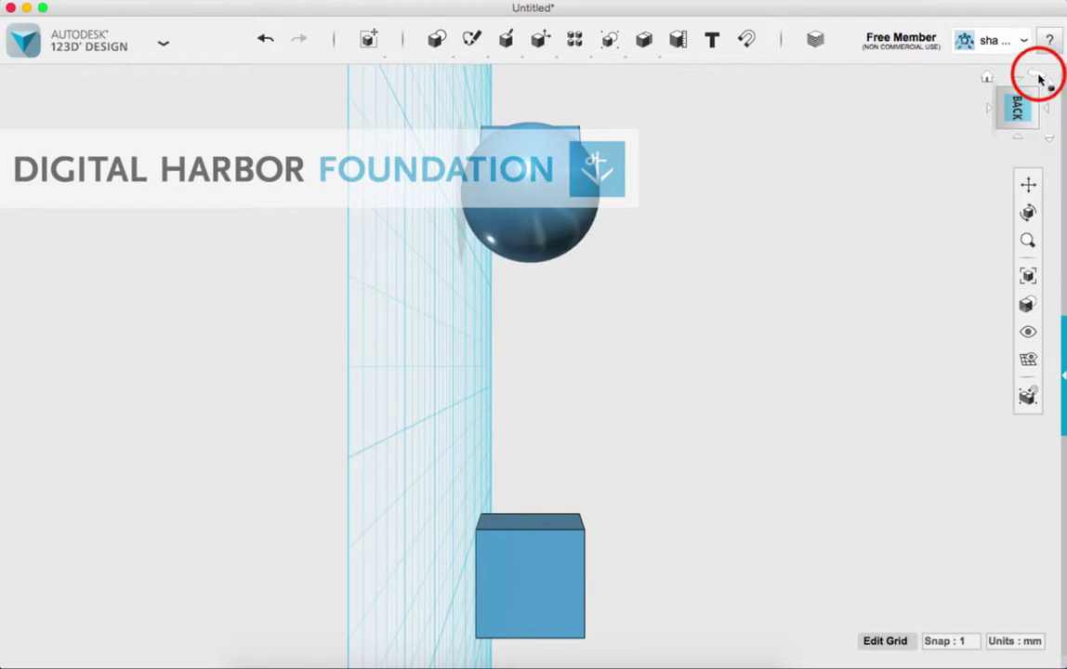
pyautogui.click(1020, 99)
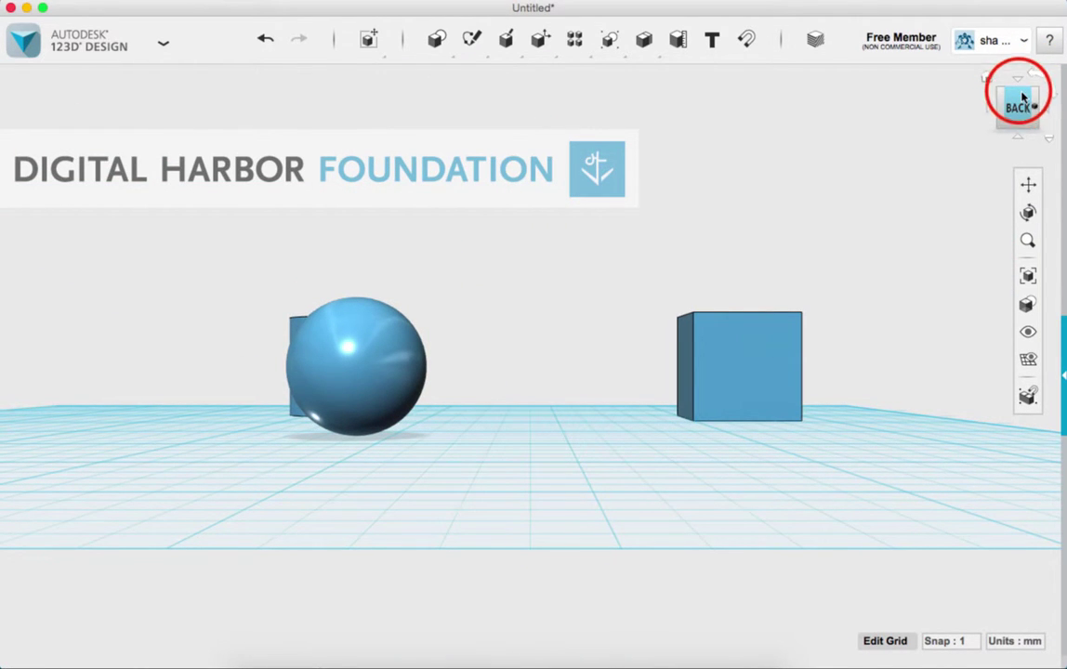
pyautogui.click(1031, 98)
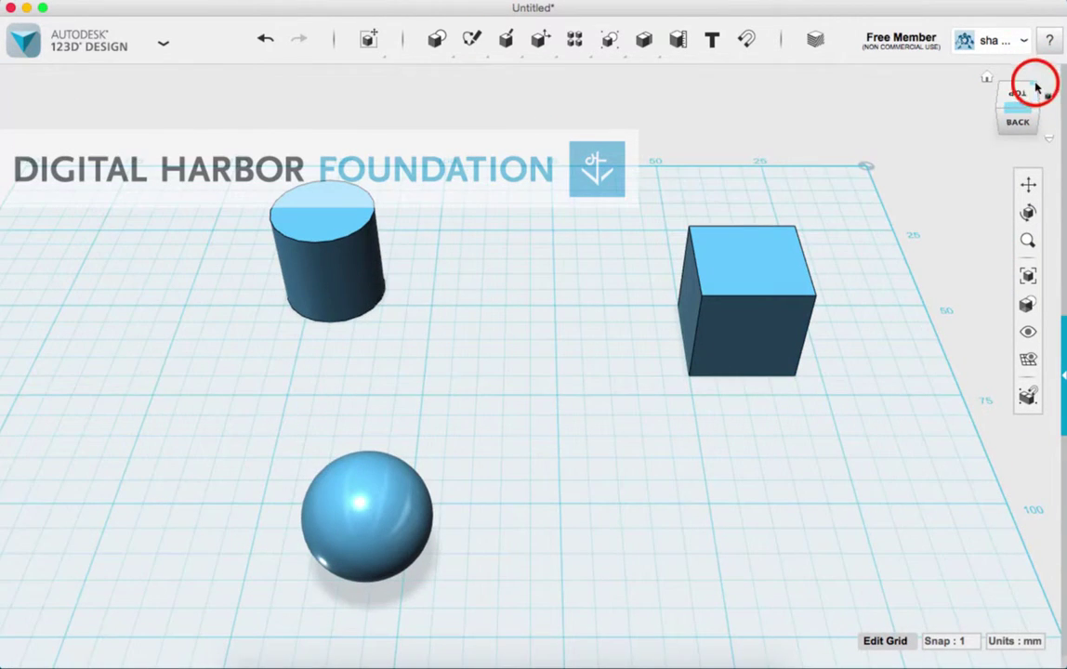
pyautogui.click(1039, 112)
pyautogui.click(1029, 112)
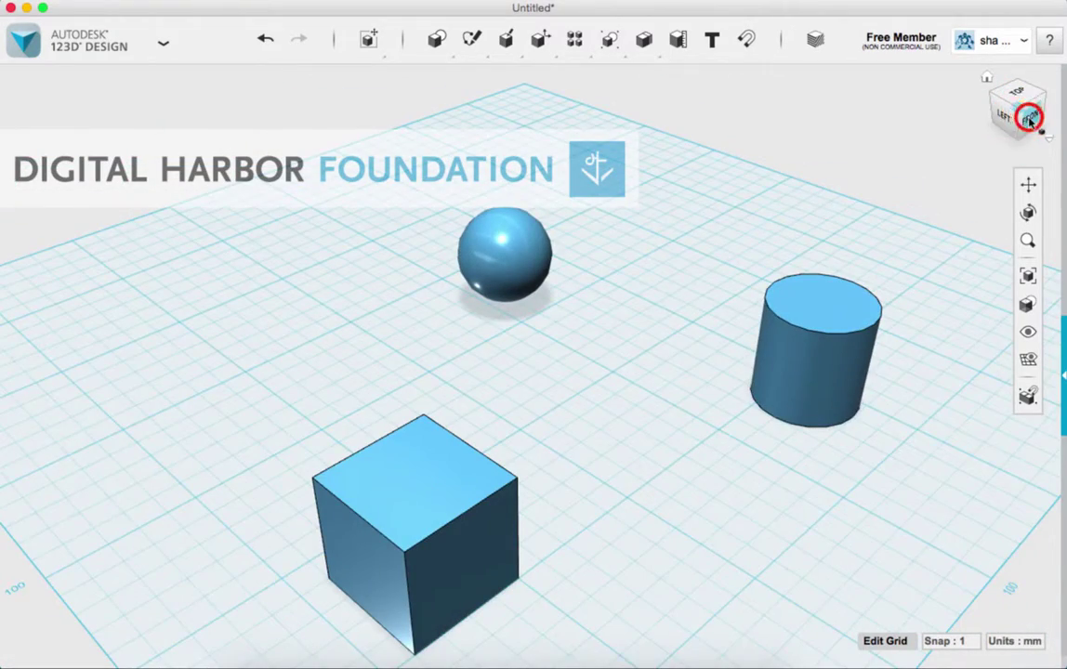
pyautogui.click(1020, 140)
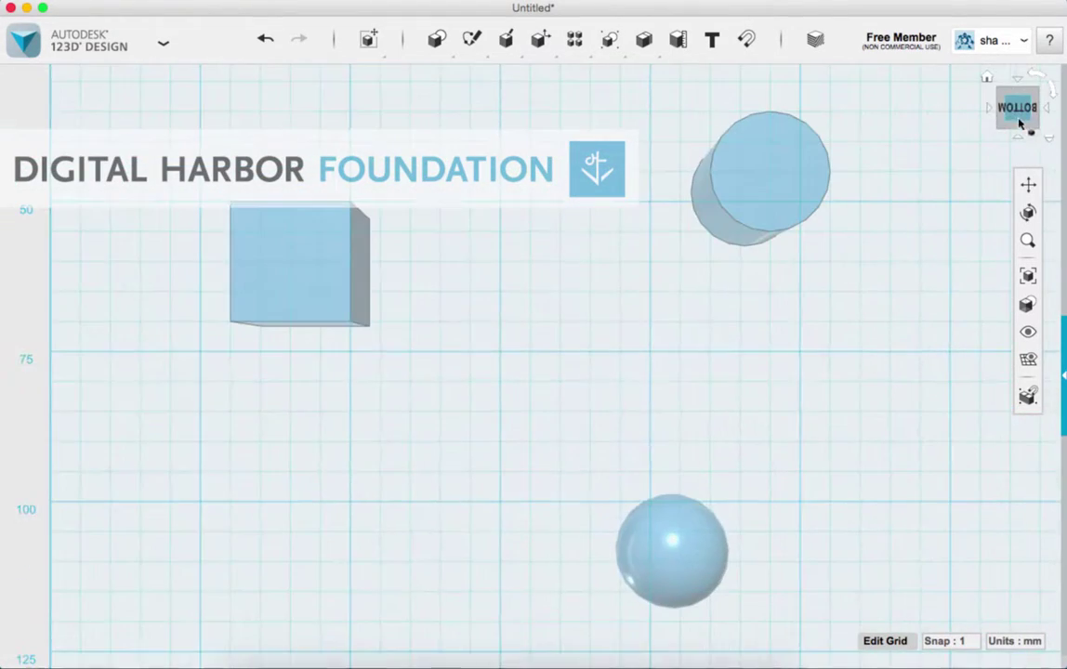
pyautogui.click(987, 78)
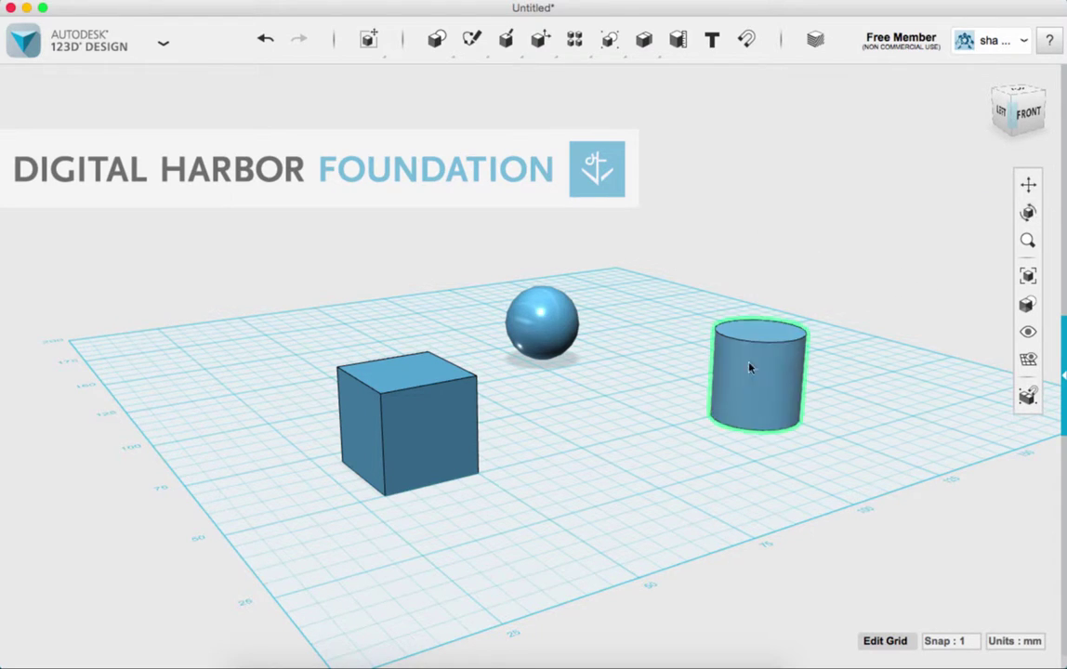
# Step: Orbit the view slightly around the box, sphere and cylinder
pyautogui.moveTo(655, 323)
pyautogui.mouseDown(button='right')
pyautogui.moveTo(643, 348)
pyautogui.moveTo(577, 322)
pyautogui.moveTo(494, 316)
pyautogui.moveTo(509, 364)
pyautogui.moveTo(598, 346)
pyautogui.moveTo(613, 329)
pyautogui.moveTo(646, 332)
pyautogui.moveTo(634, 309)
pyautogui.moveTo(613, 314)
pyautogui.moveTo(601, 334)
pyautogui.moveTo(605, 323)
pyautogui.moveTo(646, 325)
pyautogui.mouseUp(button='right')
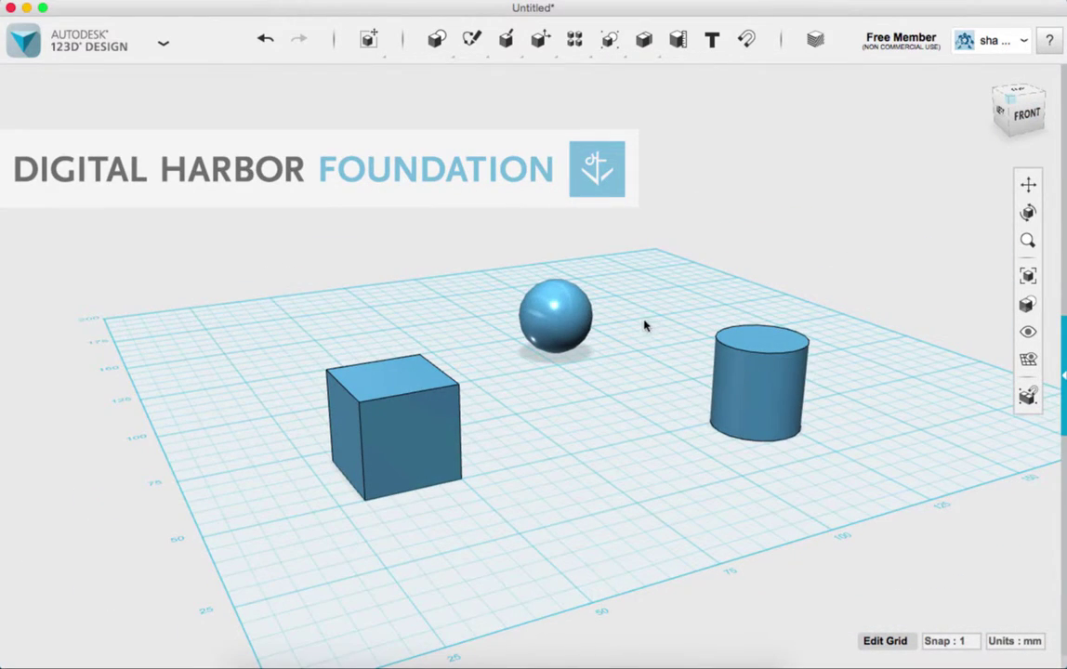
# Step: Pan the view so the three shapes shift slightly upward on screen
pyautogui.click(1030, 188)
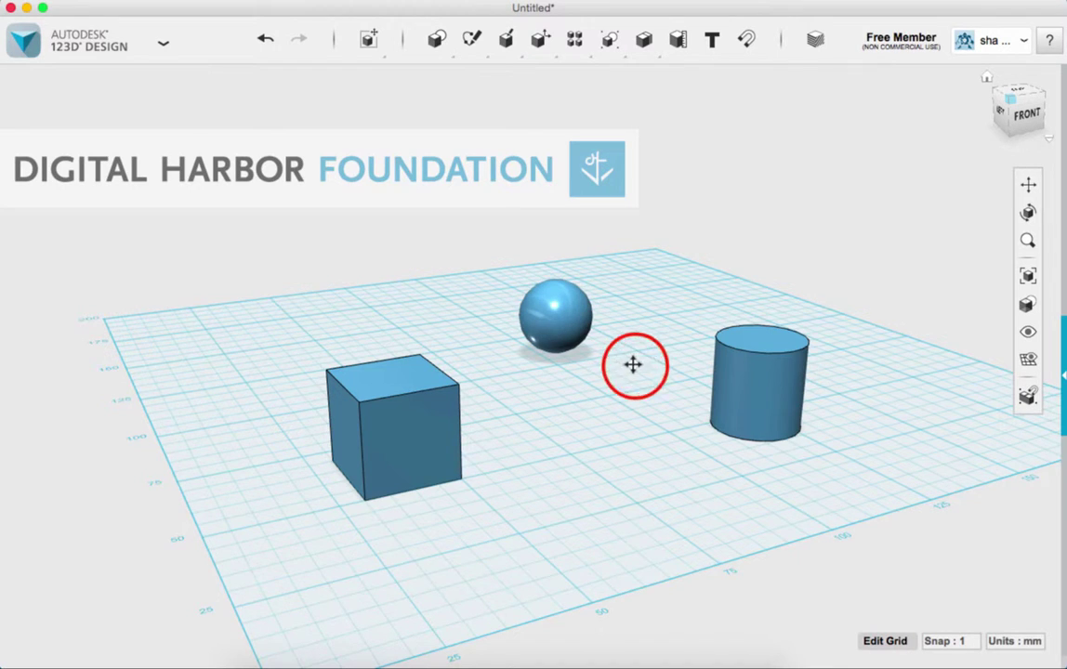
pyautogui.moveTo(632, 364); pyautogui.dragTo(624, 331)
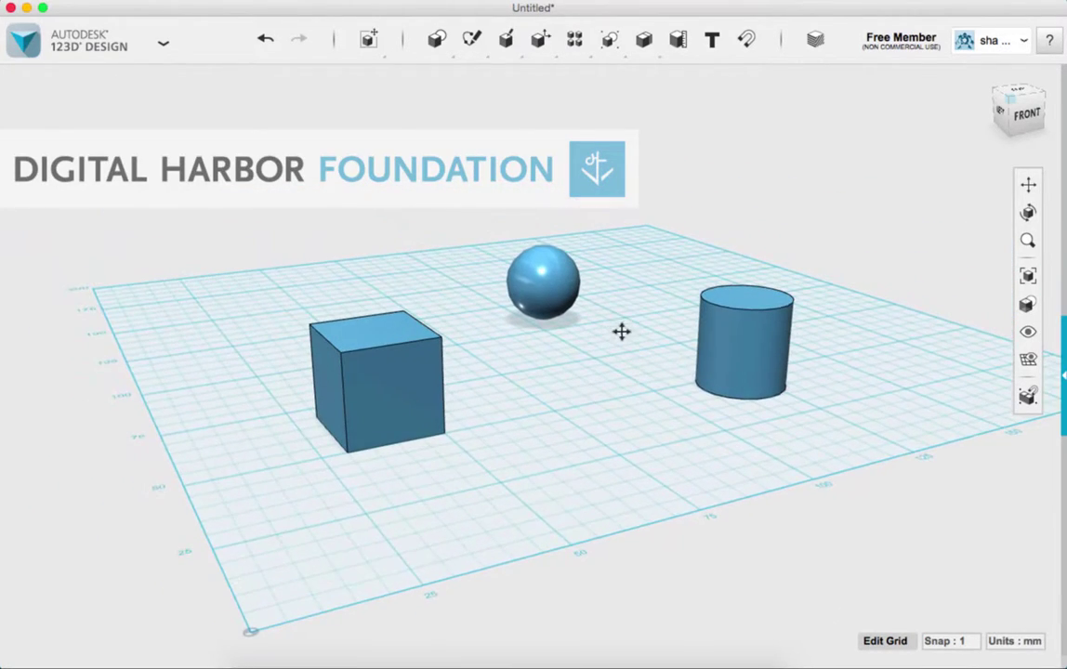
pyautogui.click(1031, 215)
pyautogui.moveTo(596, 276); pyautogui.dragTo(350, 319)
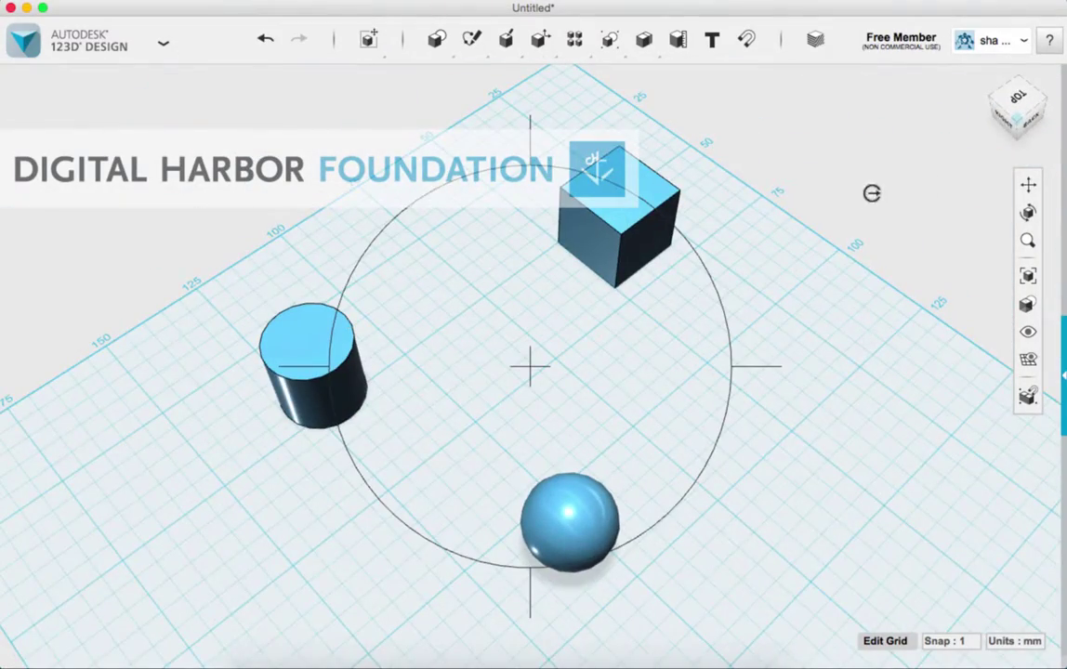
pyautogui.click(986, 78)
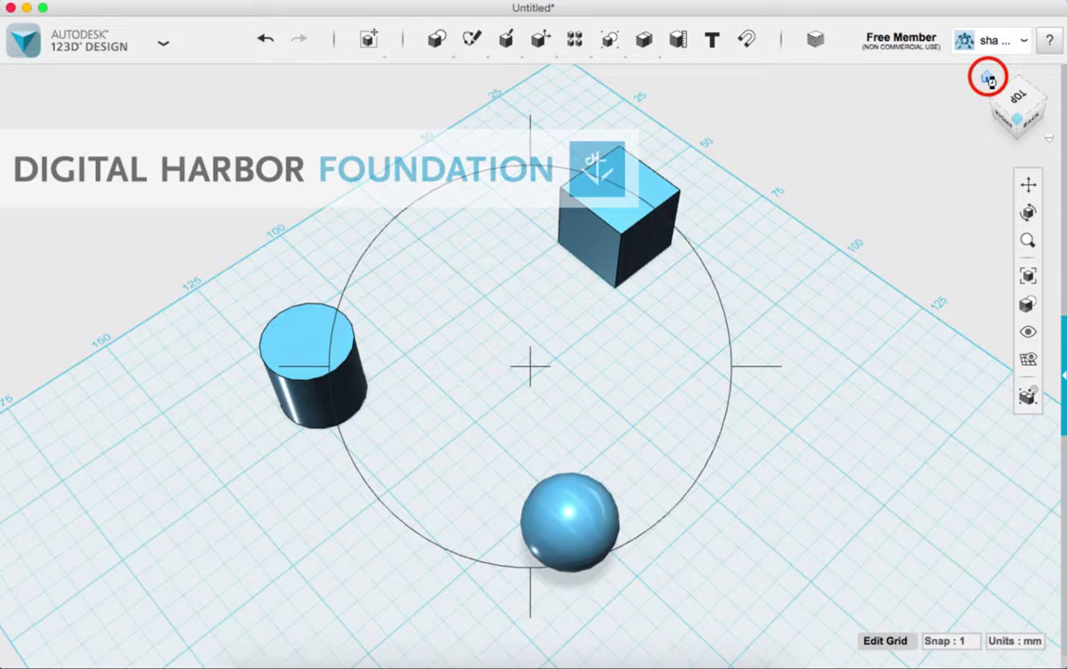
pyautogui.click(1028, 241)
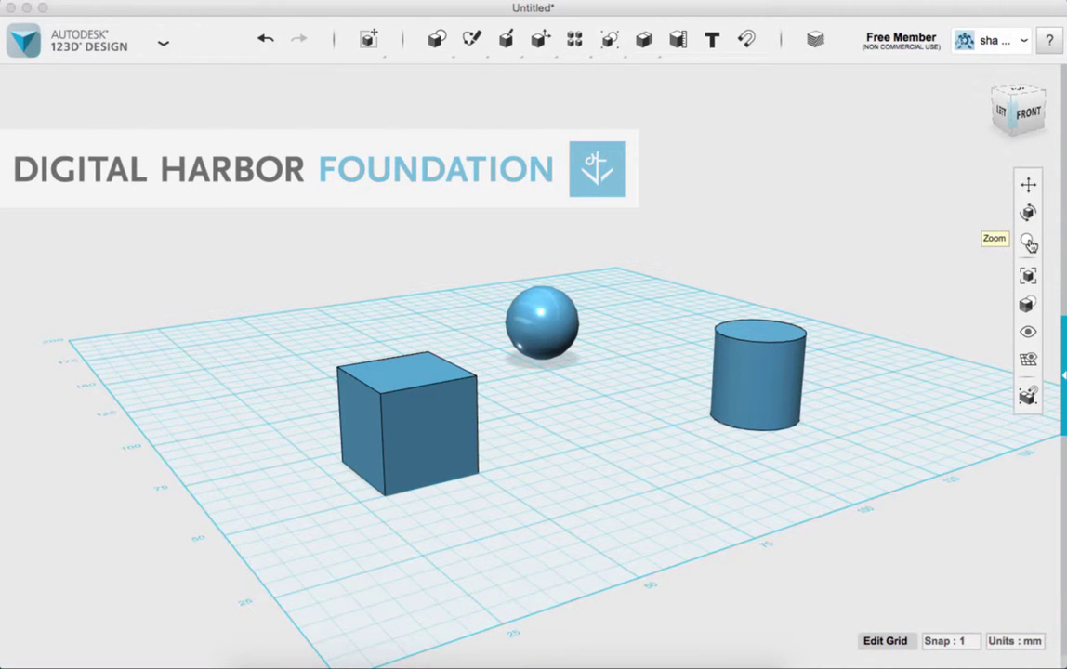
pyautogui.moveTo(607, 355); pyautogui.dragTo(642, 347)
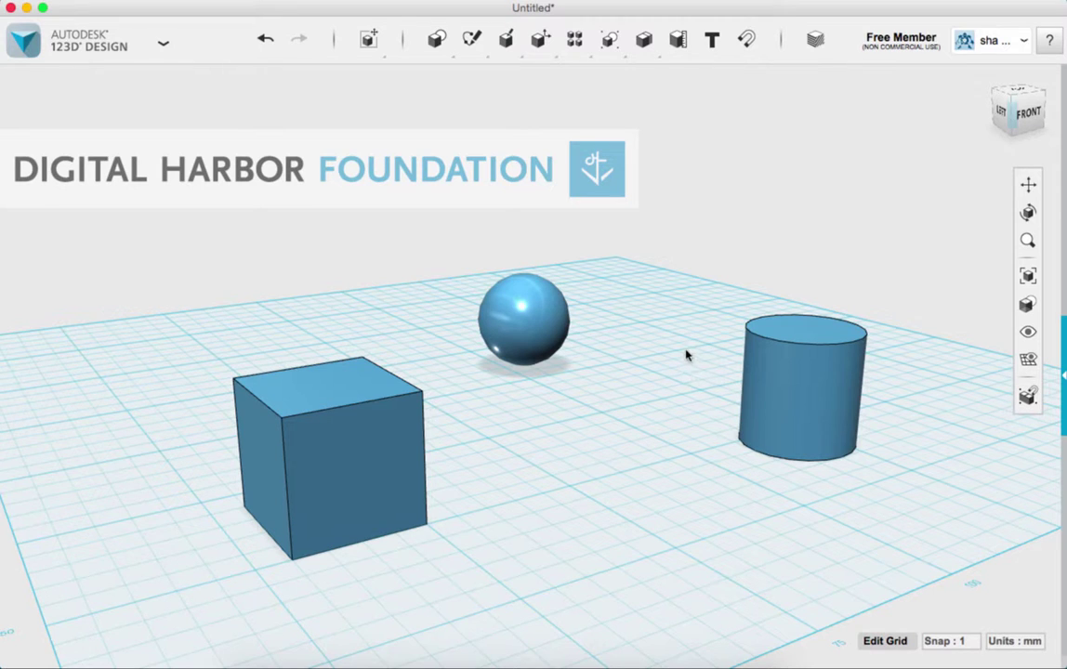
pyautogui.click(986, 74)
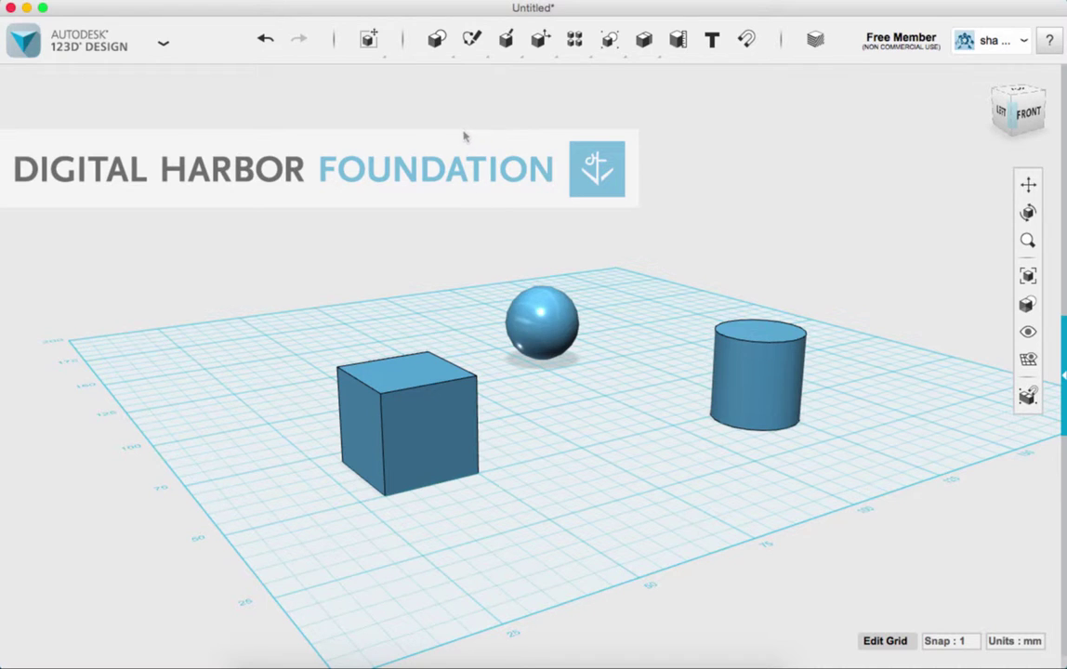
# Step: Sketch a rectangle with length 10 and width 50 on the grid
pyautogui.moveTo(437, 43)
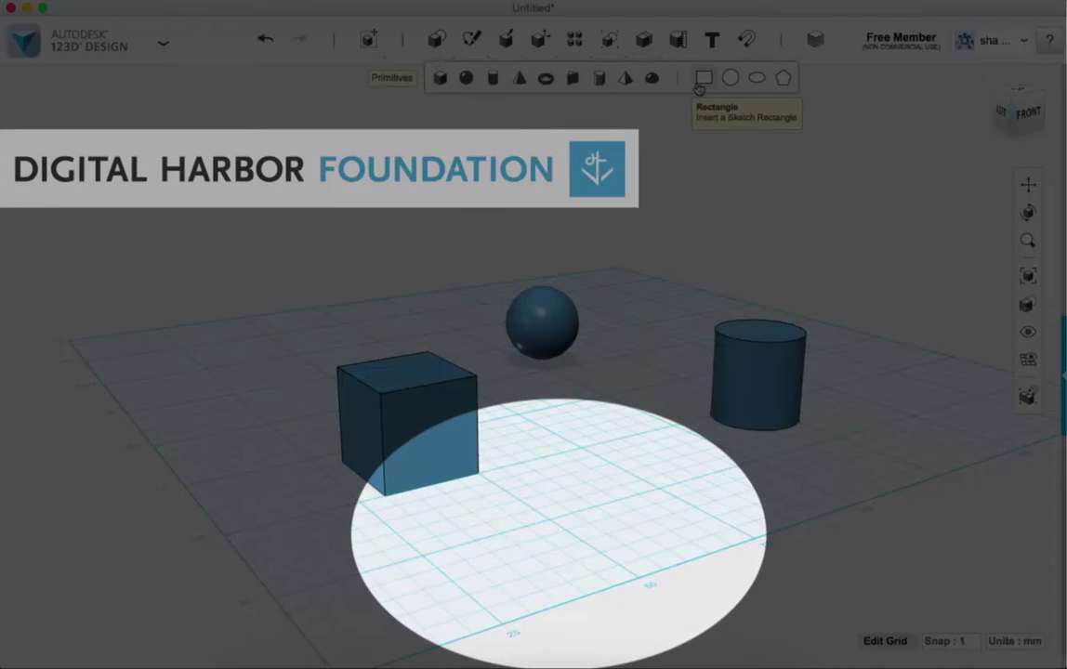
pyautogui.click(698, 80)
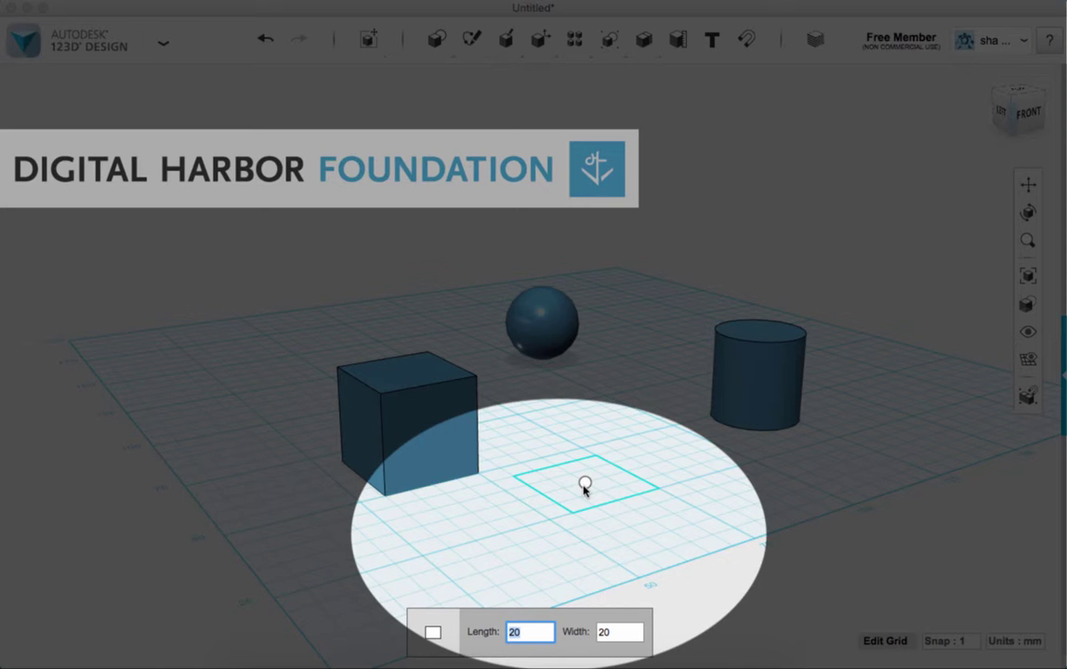
pyautogui.write('10')
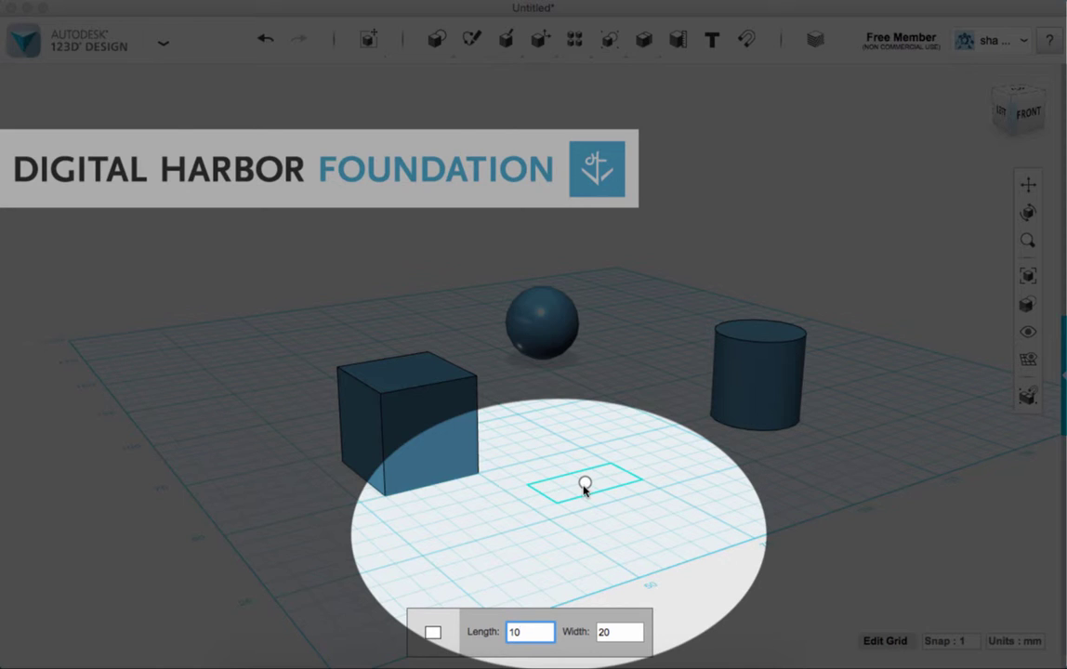
pyautogui.press('Tab')
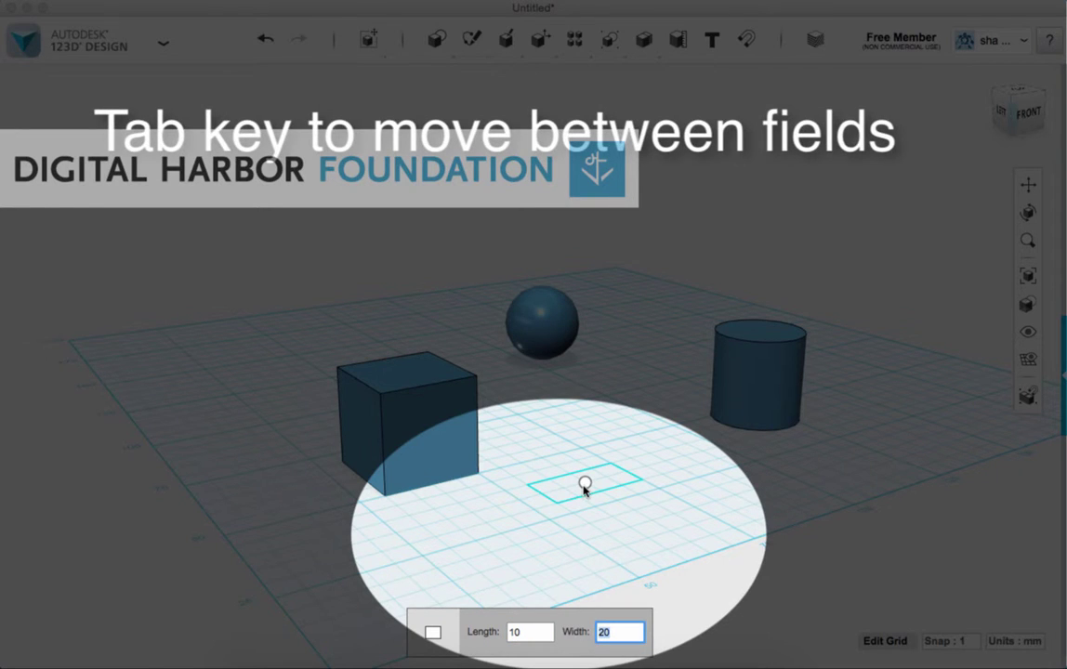
pyautogui.write('50')
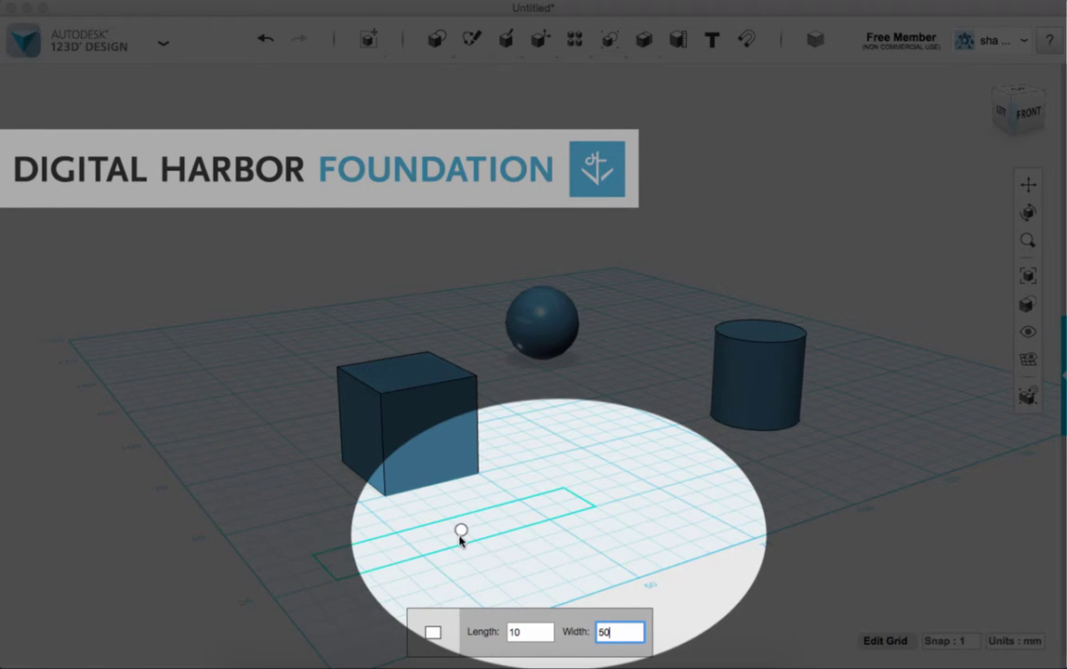
pyautogui.press('Return')
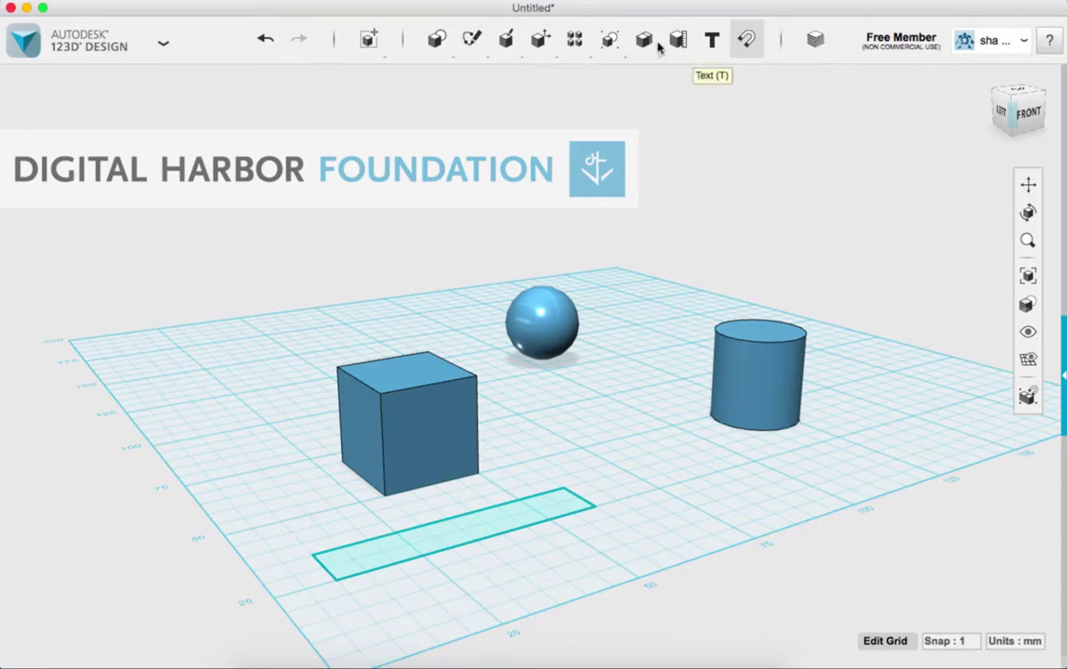
# Step: Sketch a polygon with radius 30 and 8 sides on the grid's left side
pyautogui.moveTo(419, 32)
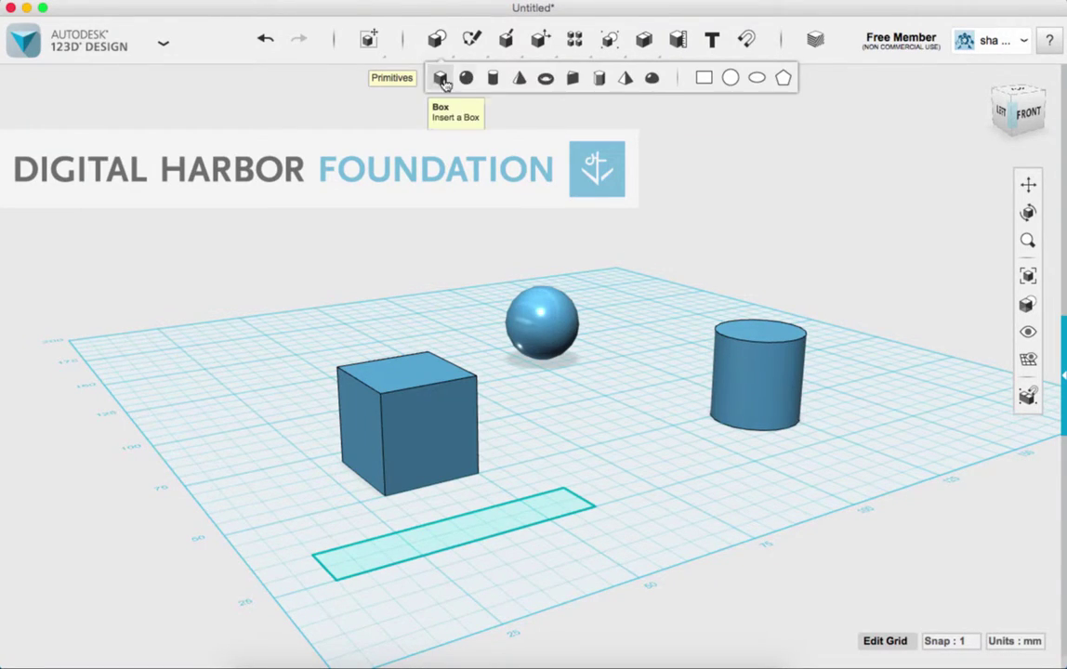
pyautogui.click(784, 77)
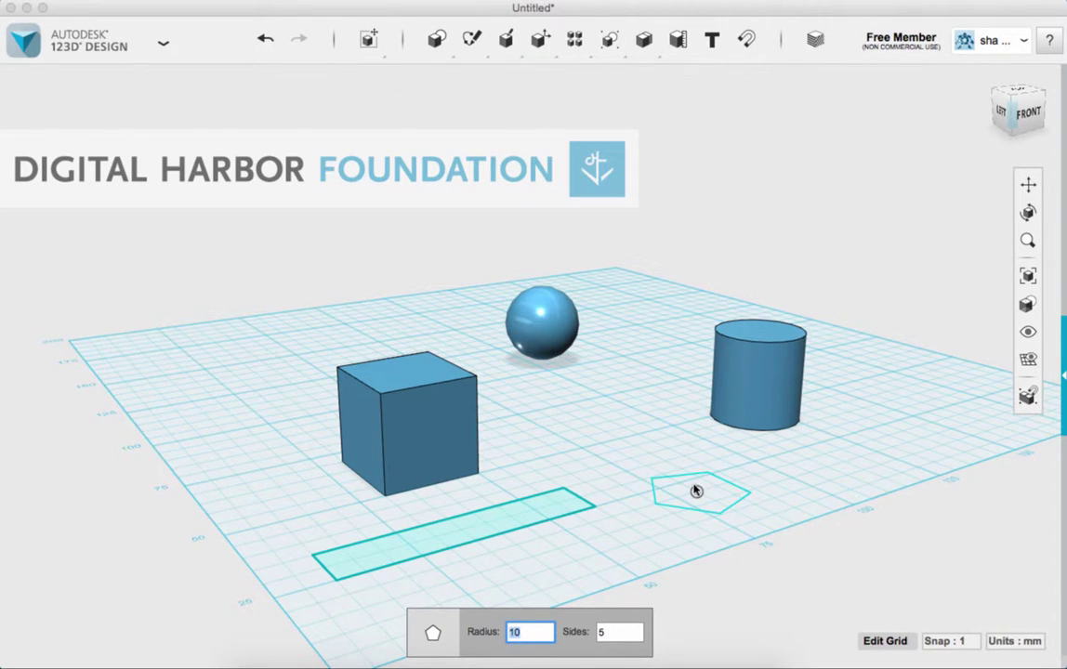
pyautogui.write('30')
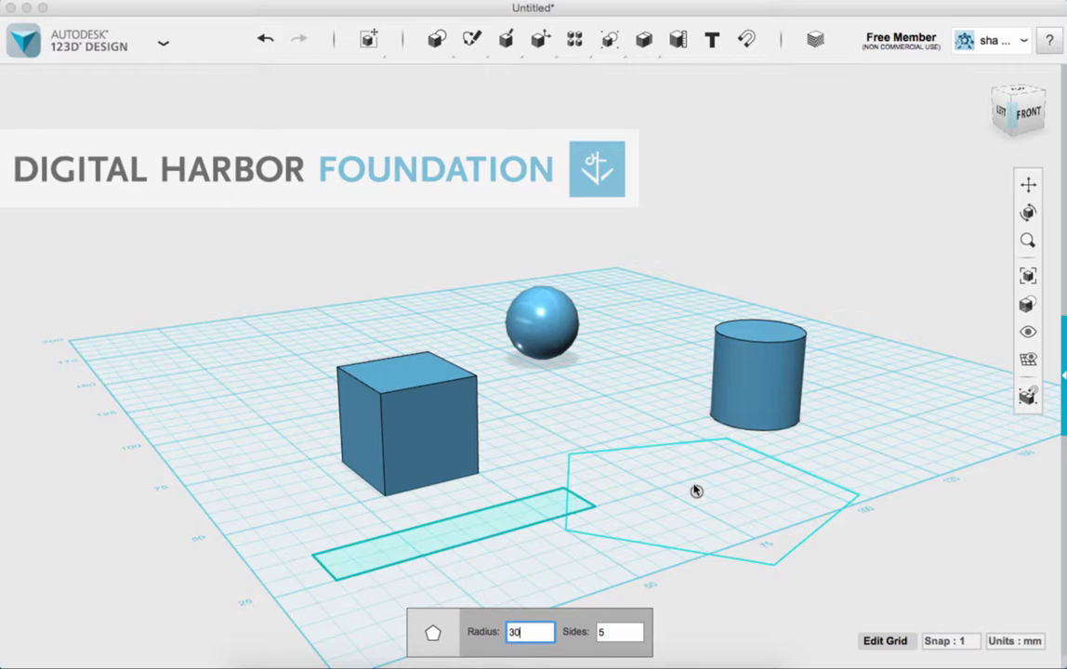
pyautogui.press('Tab')
pyautogui.write('3')
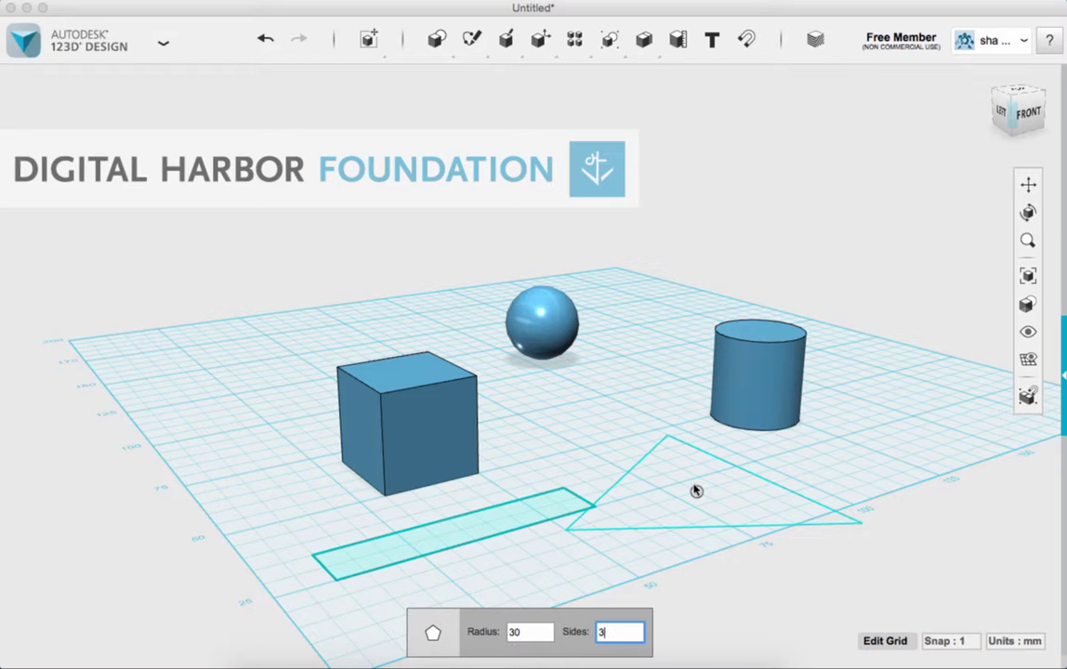
pyautogui.press('BackSpace')
pyautogui.write('8')
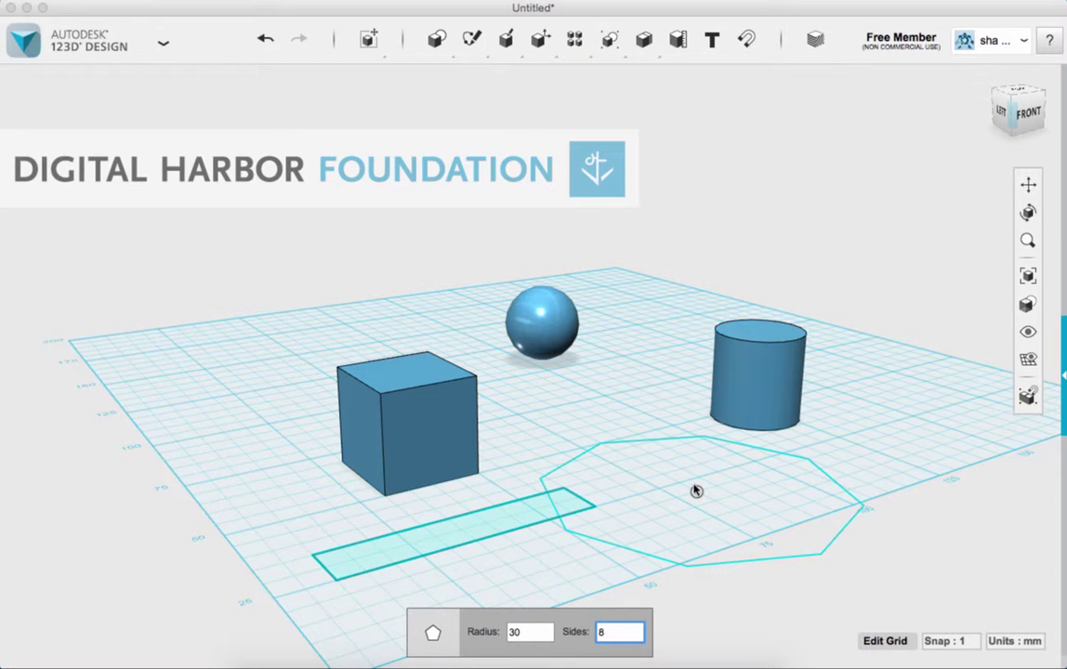
pyautogui.click(238, 370)
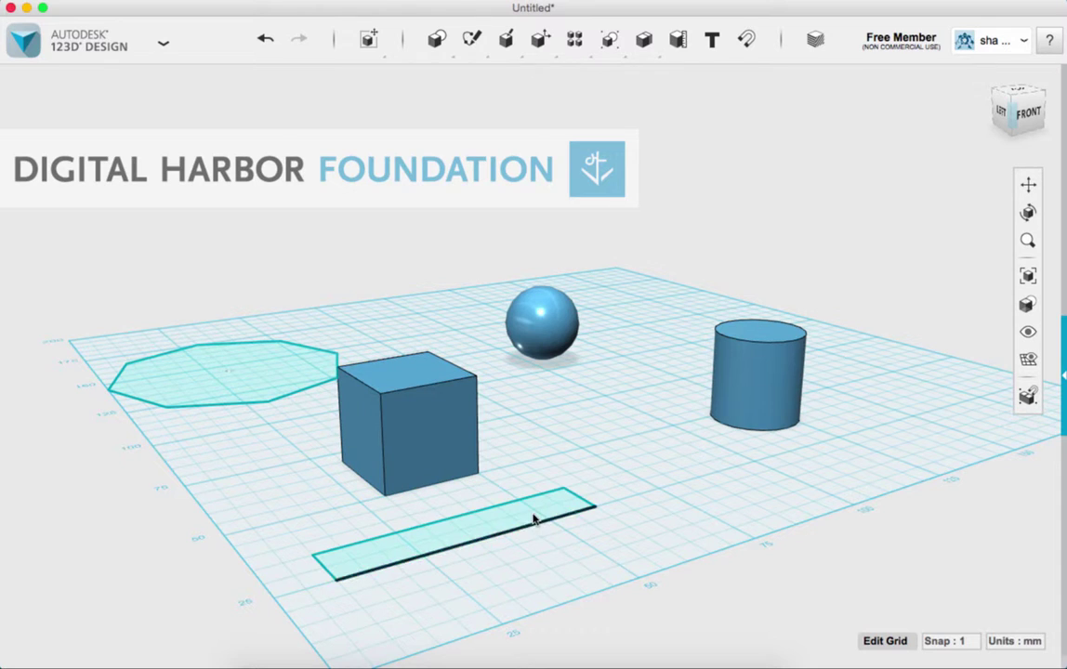
# Step: Select the whole cube, then its front face and top face individually
pyautogui.click(441, 430)
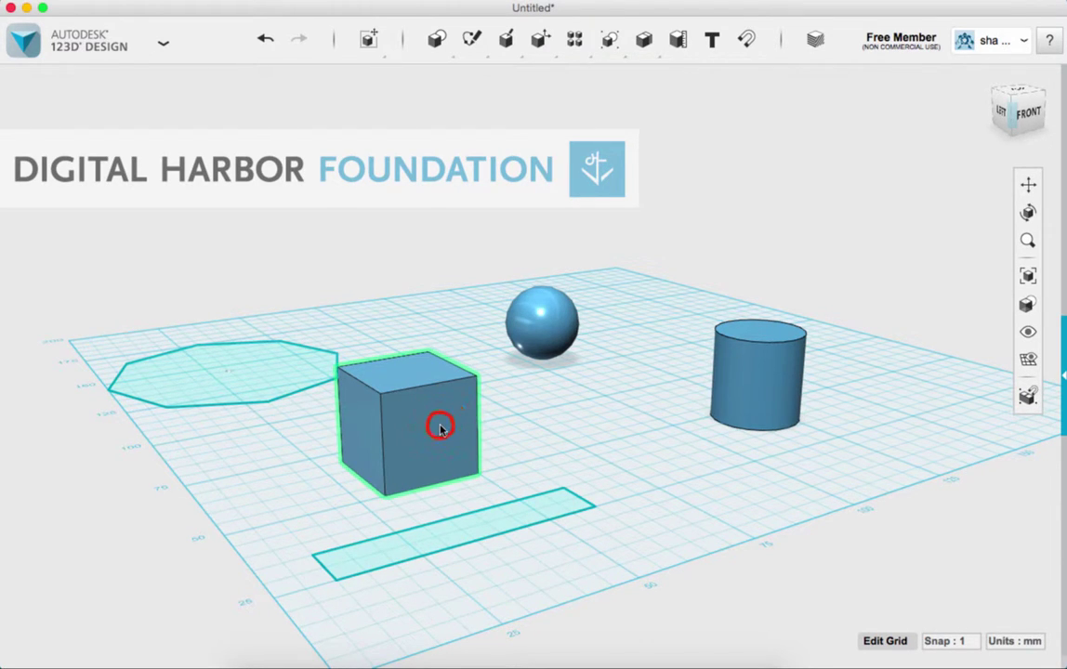
pyautogui.click(440, 423)
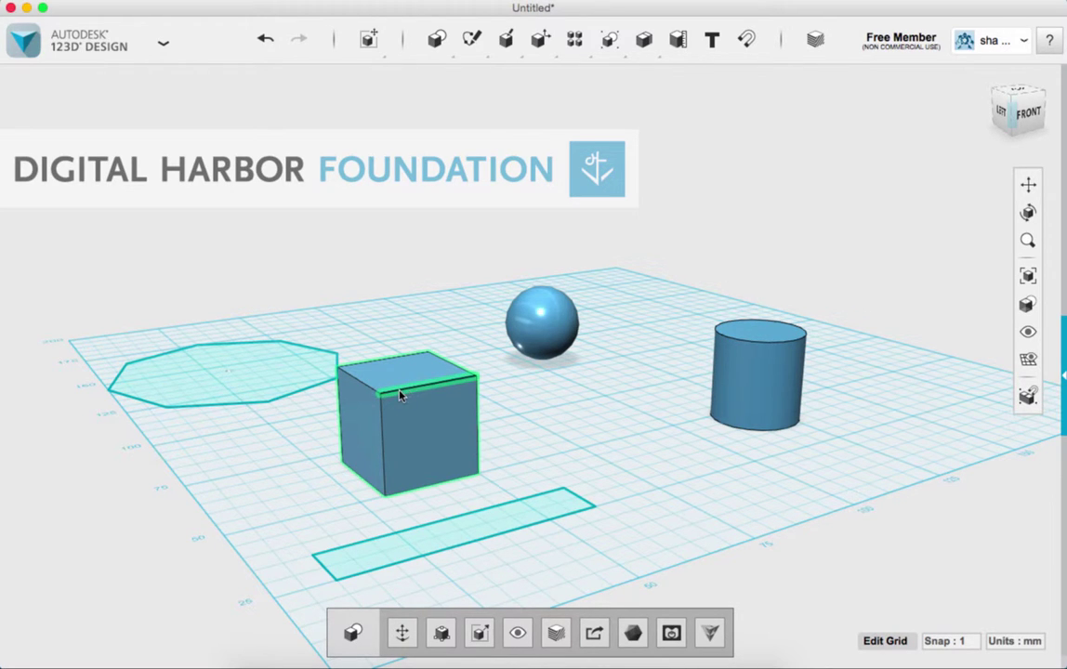
pyautogui.click(400, 402)
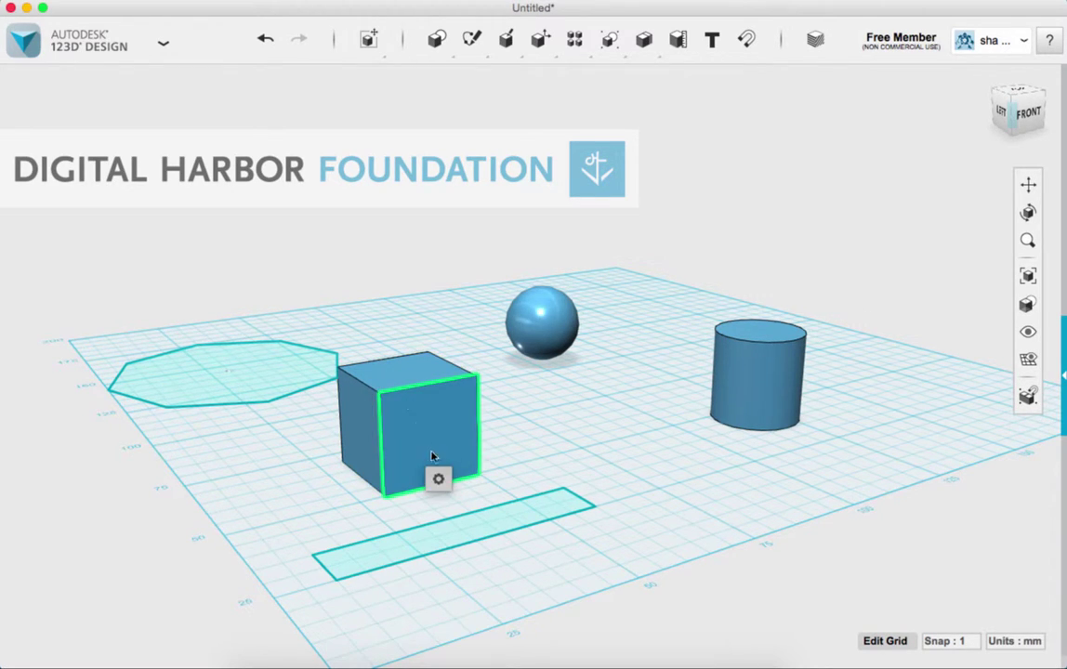
pyautogui.moveTo(438, 479)
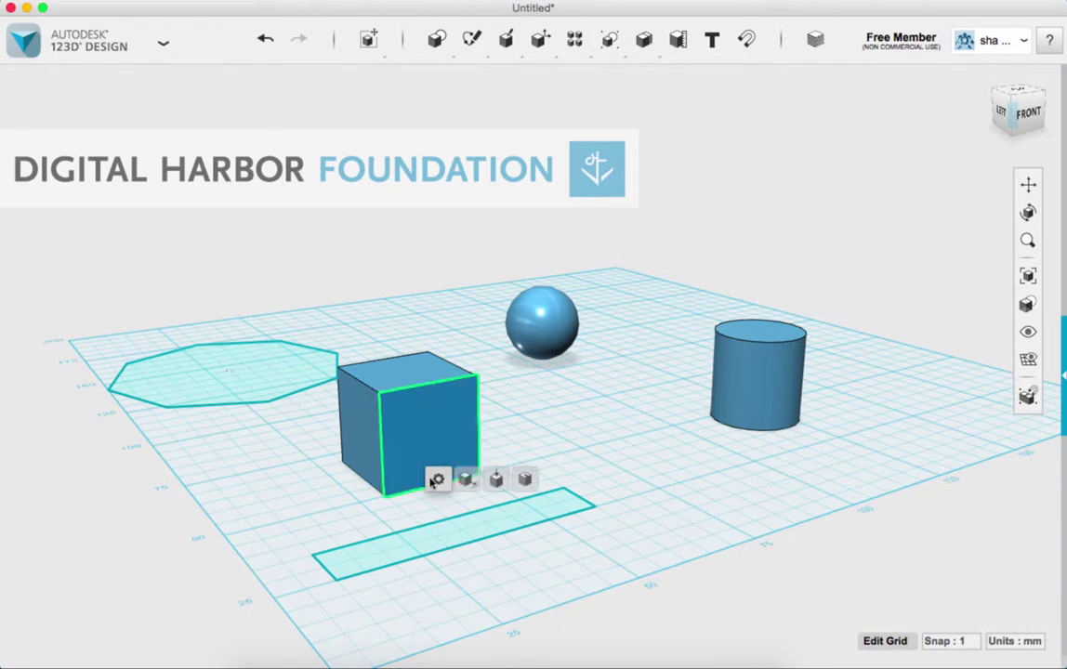
pyautogui.click(420, 381)
pyautogui.click(423, 392)
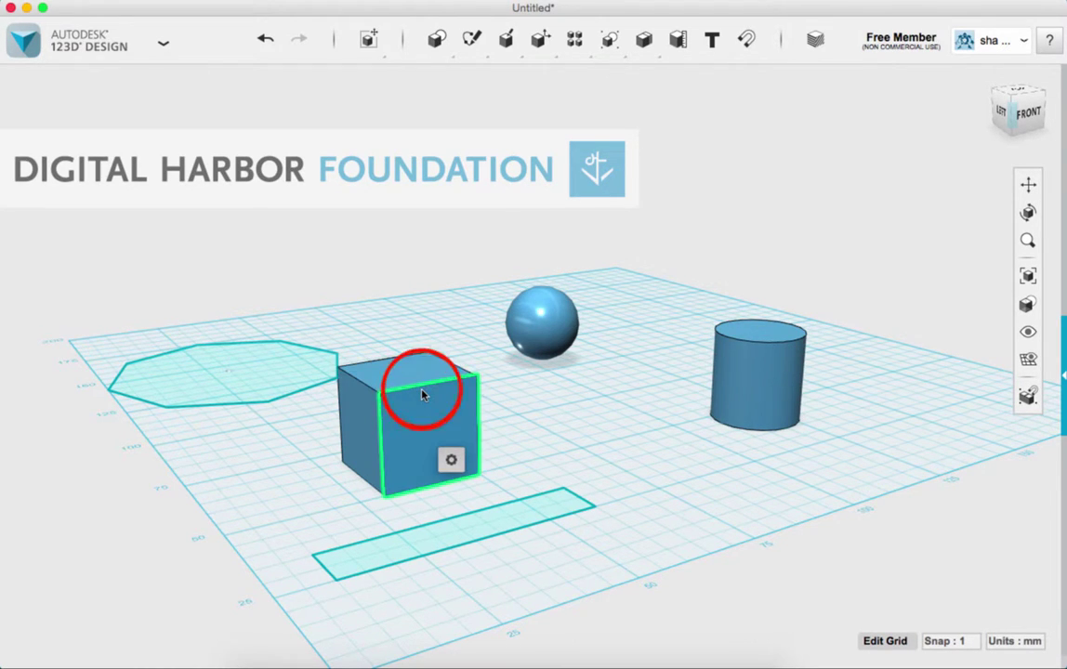
# Step: Select the cube's top front edge, clear it, and end with only the front face selected
pyautogui.click(427, 394)
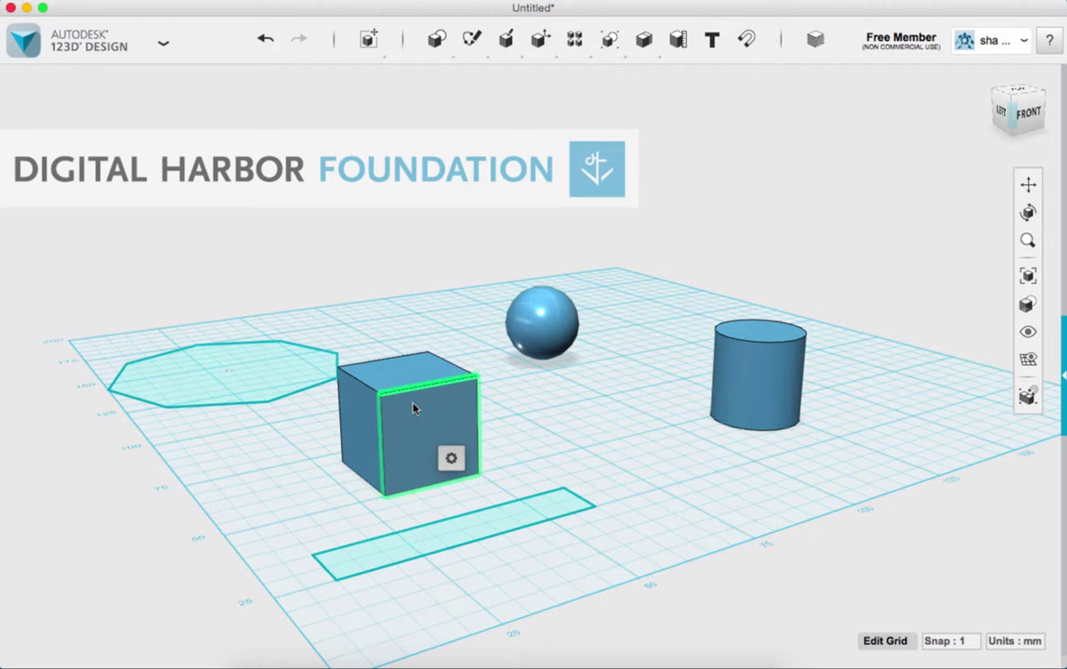
pyautogui.click(537, 411)
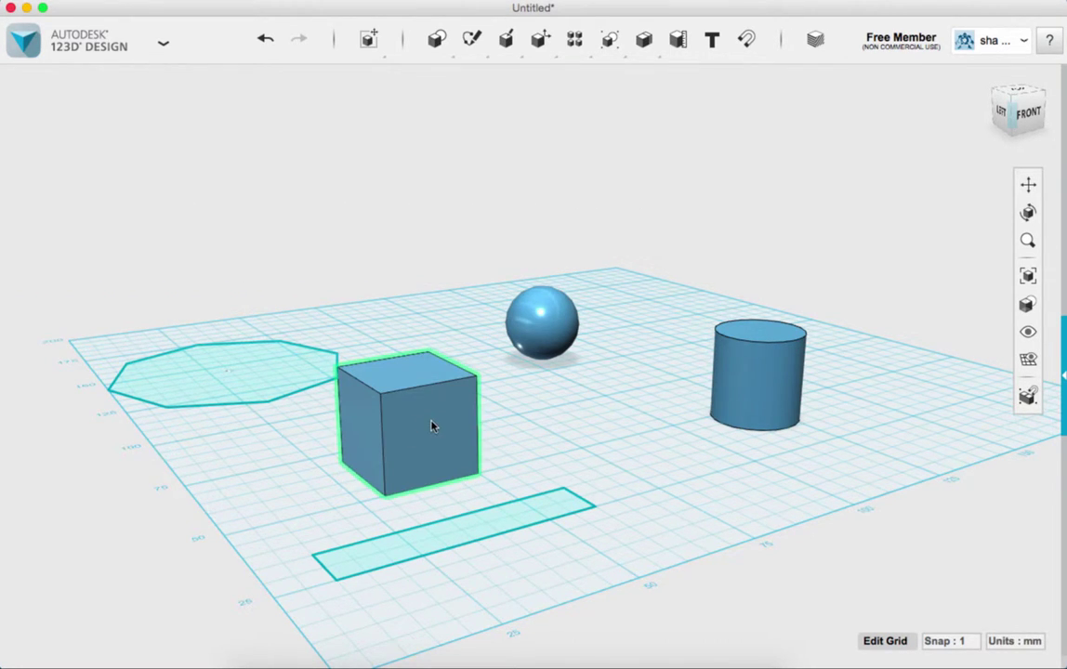
pyautogui.click(435, 425)
pyautogui.click(435, 401)
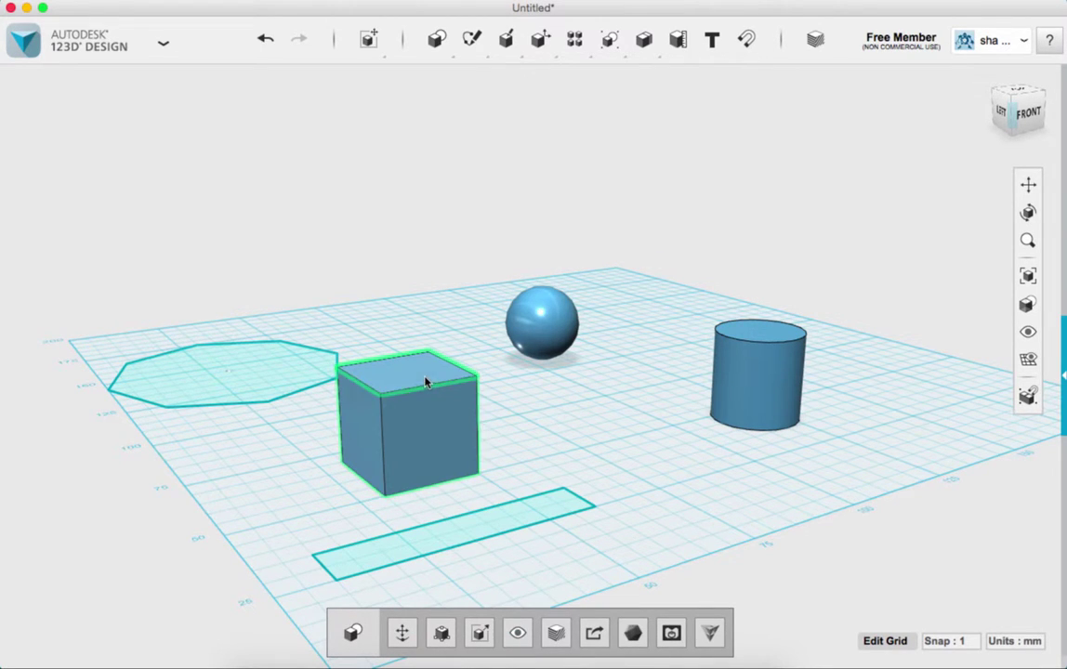
pyautogui.click(437, 424)
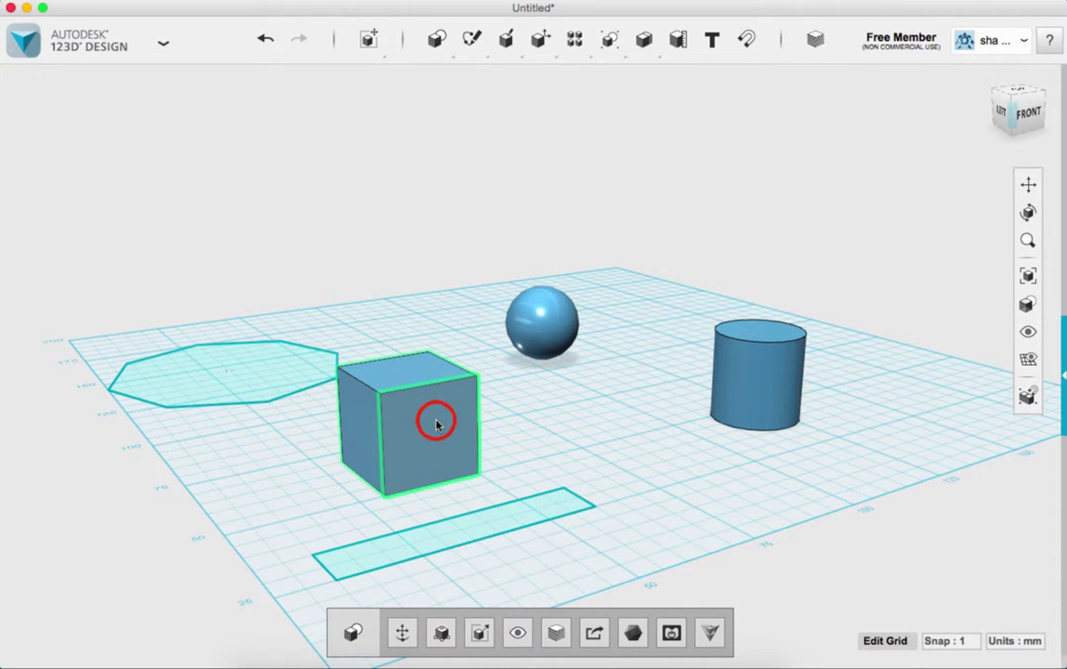
pyautogui.click(543, 450)
pyautogui.click(486, 528)
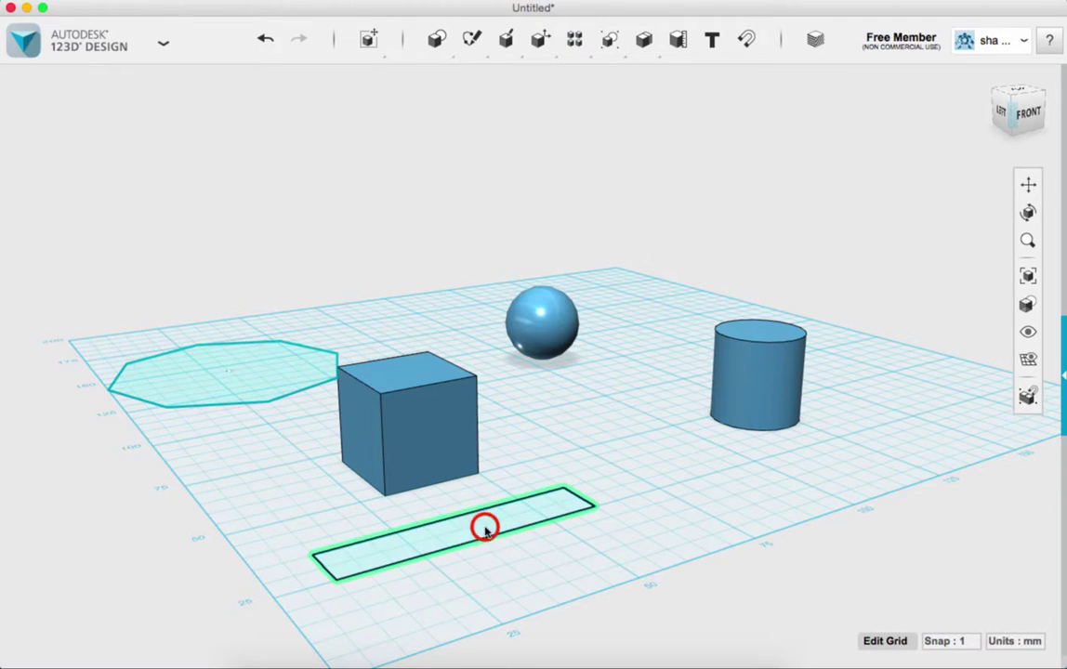
pyautogui.click(600, 437)
pyautogui.click(514, 517)
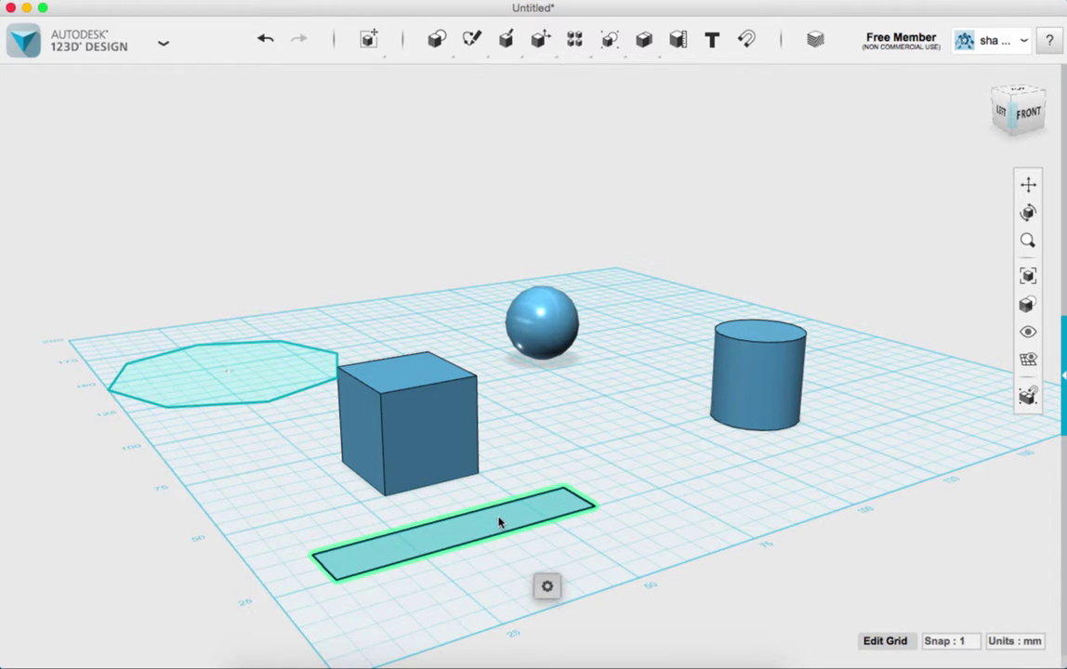
pyautogui.click(497, 532)
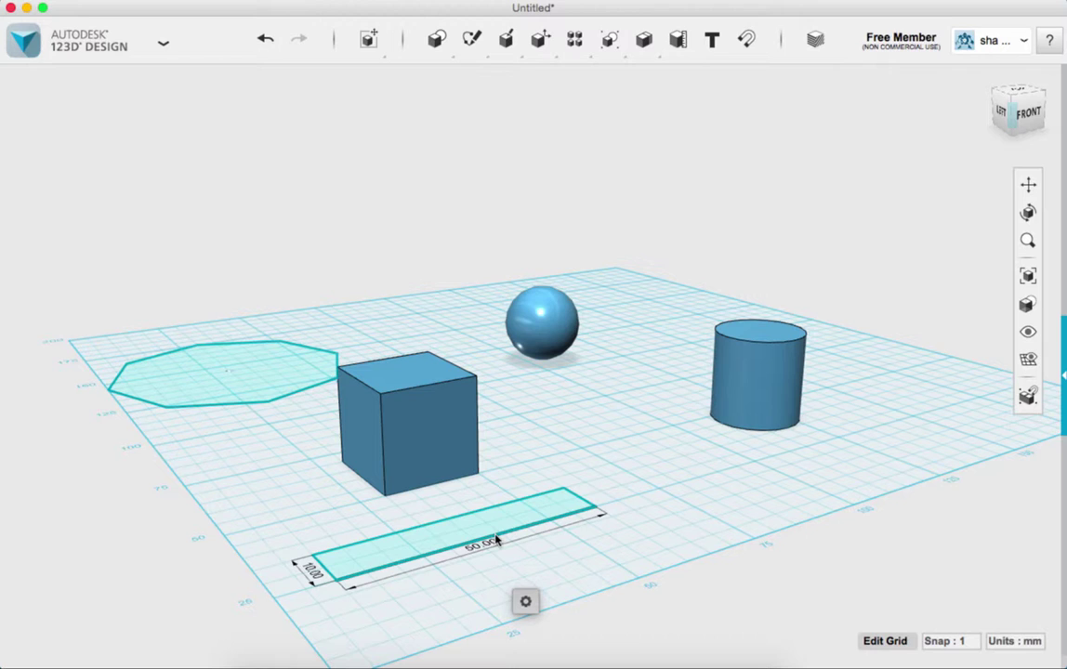
pyautogui.click(484, 539)
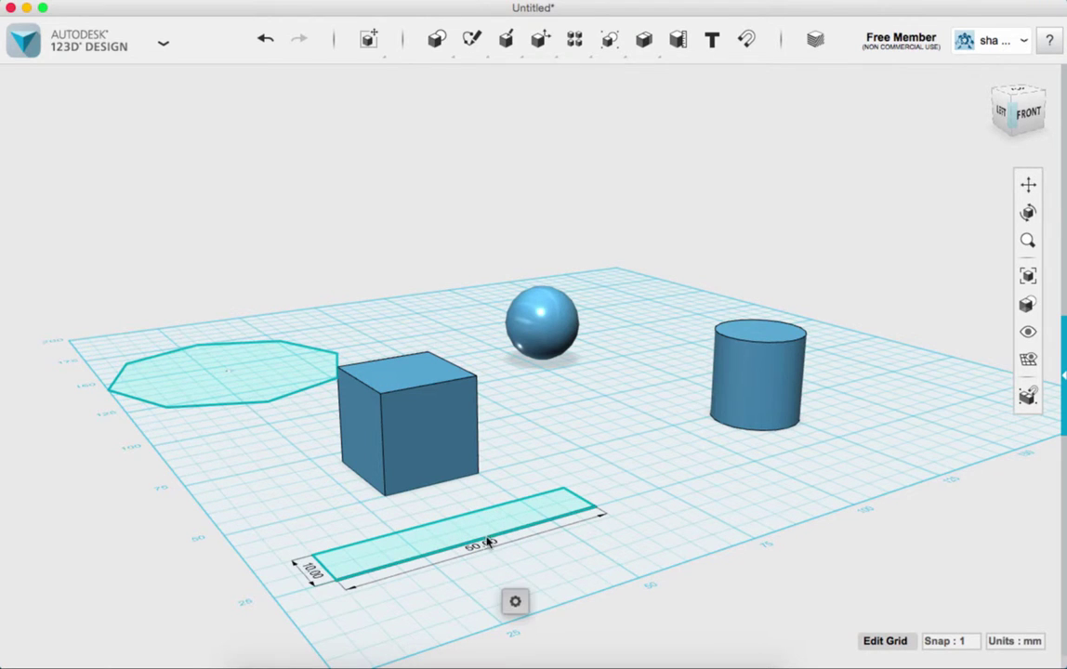
pyautogui.click(591, 510)
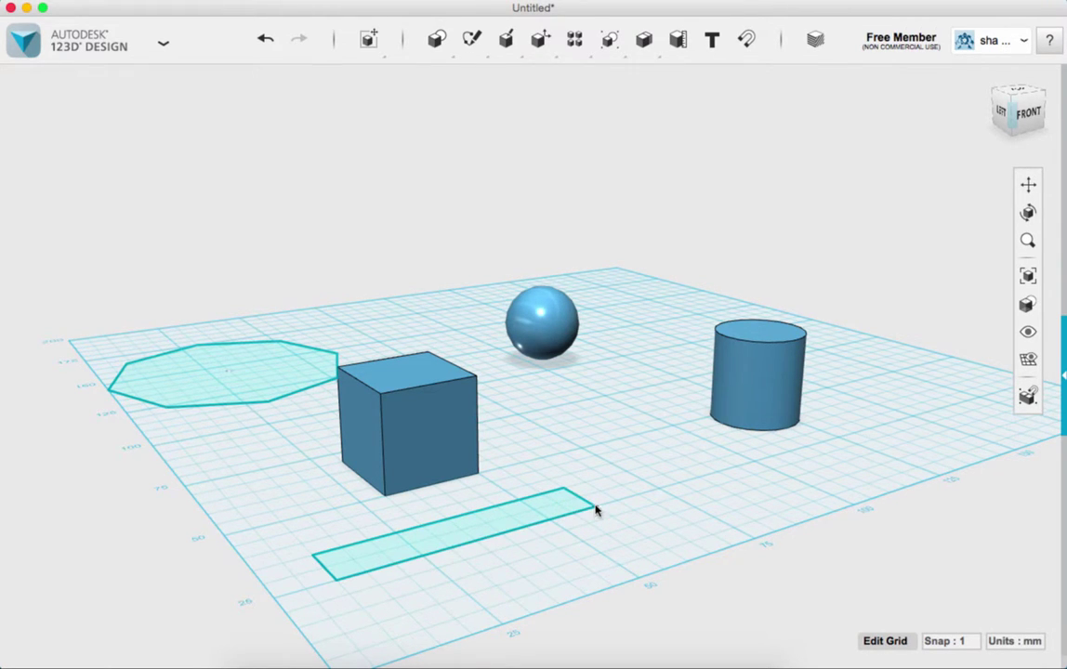
pyautogui.click(499, 515)
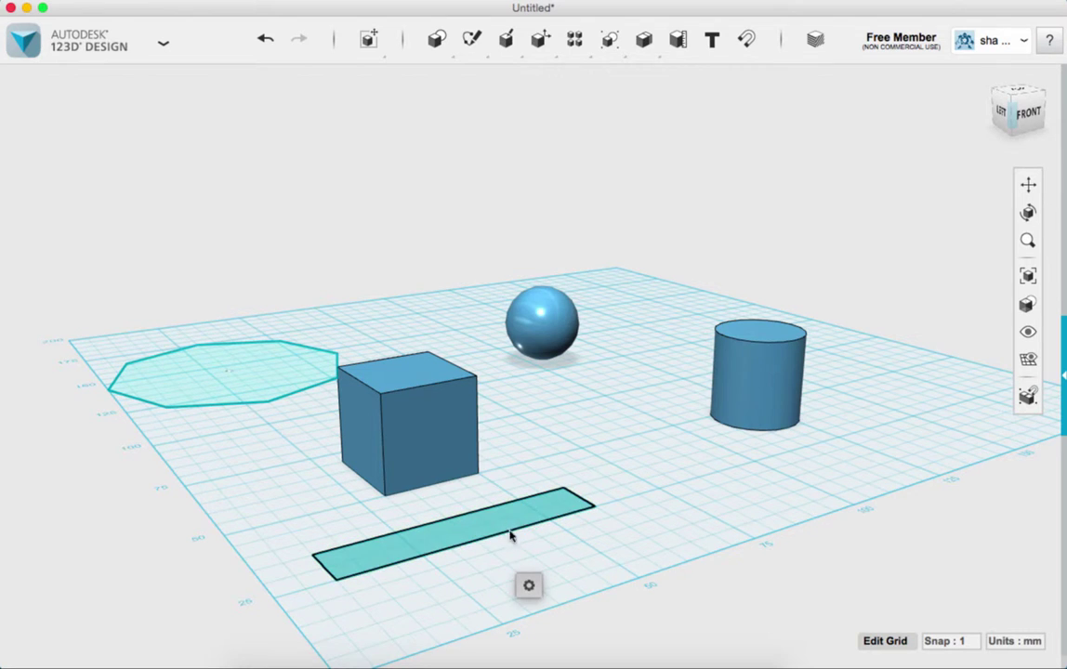
pyautogui.click(674, 484)
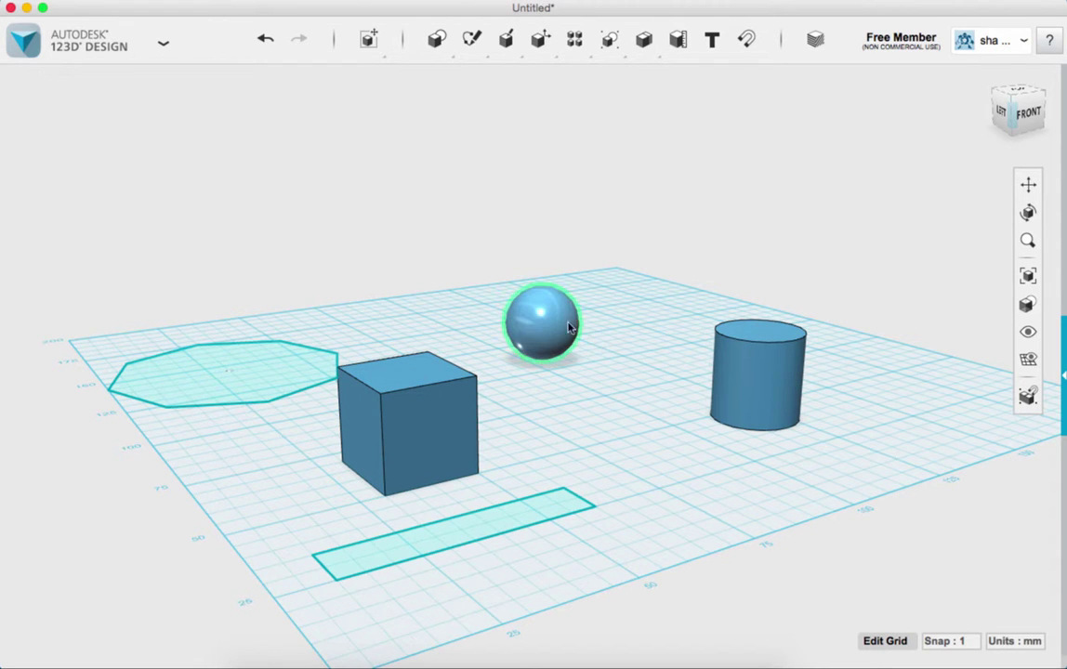
pyautogui.click(624, 416)
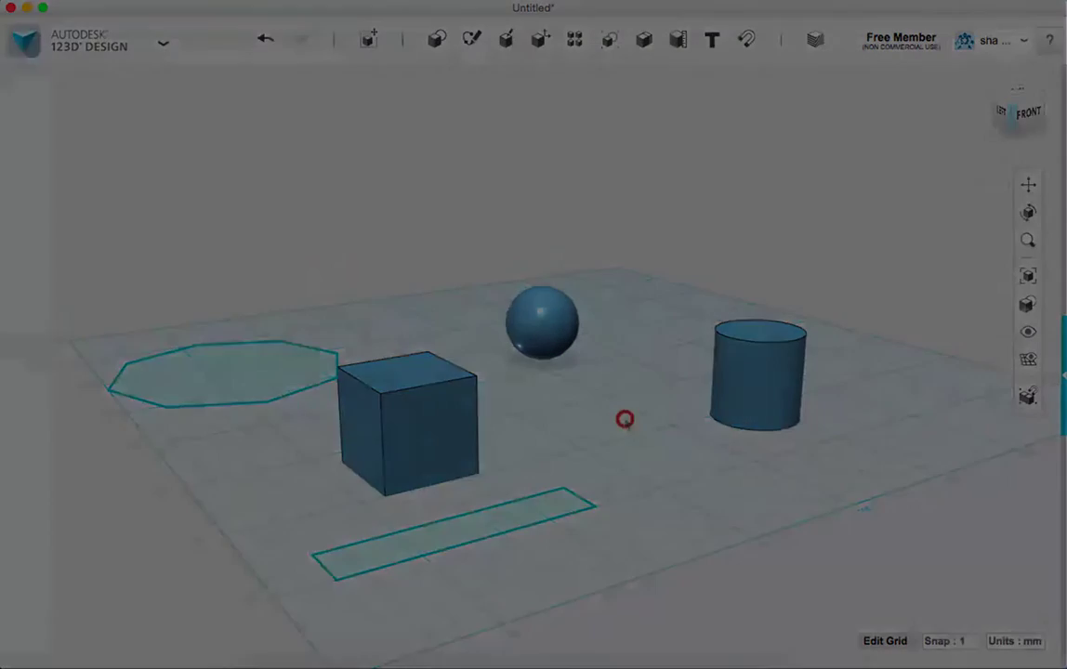